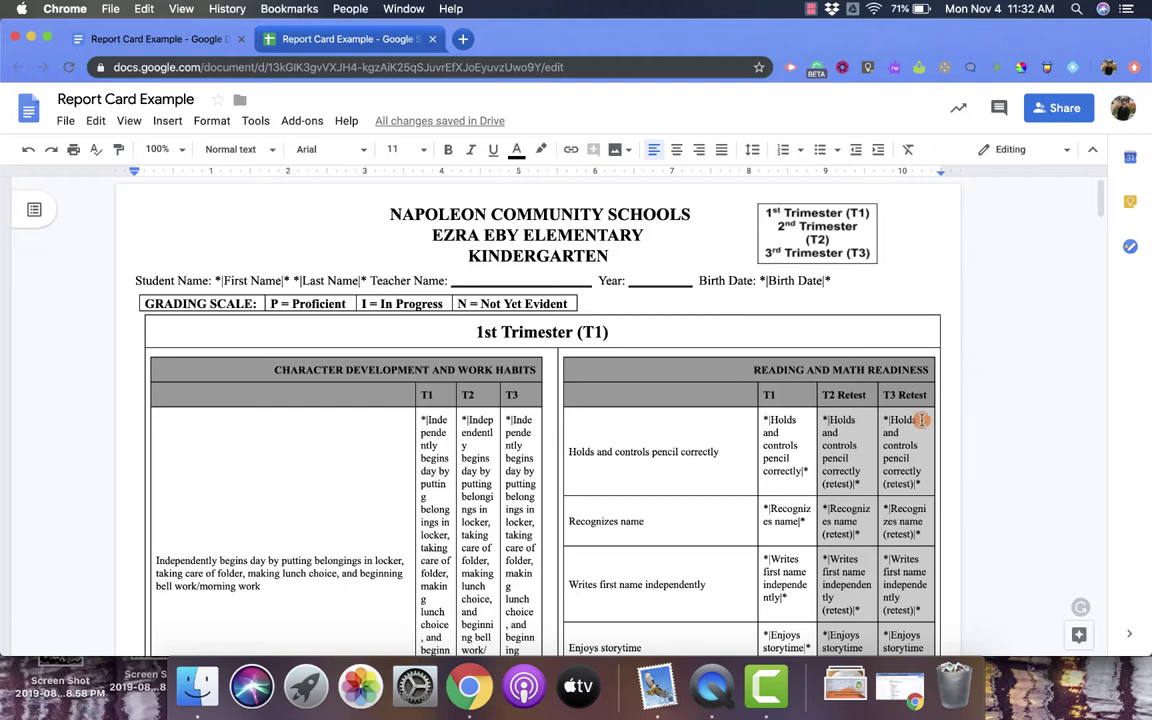
Examine the merge fields in the kindergarten report card template's first-trimester tables.
{"action": "scroll", "coordinate": [921, 420], "scroll_direction": "down", "scroll_amount": 2}
{"action": "scroll", "coordinate": [921, 420], "scroll_direction": "up", "scroll_amount": 2}
{"action": "scroll", "coordinate": [921, 420], "scroll_direction": "down", "scroll_amount": 3}
{"action": "scroll", "coordinate": [921, 420], "scroll_direction": "down", "scroll_amount": 1}
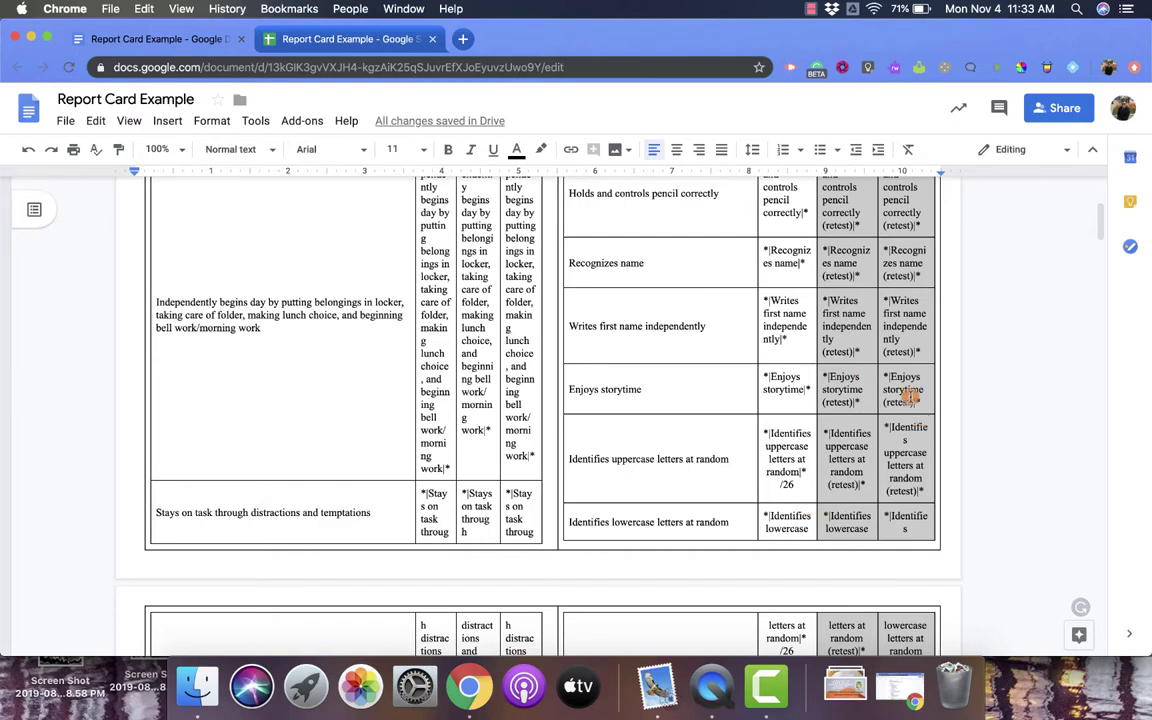
{"action": "scroll", "coordinate": [905, 397], "scroll_direction": "up", "scroll_amount": 4}
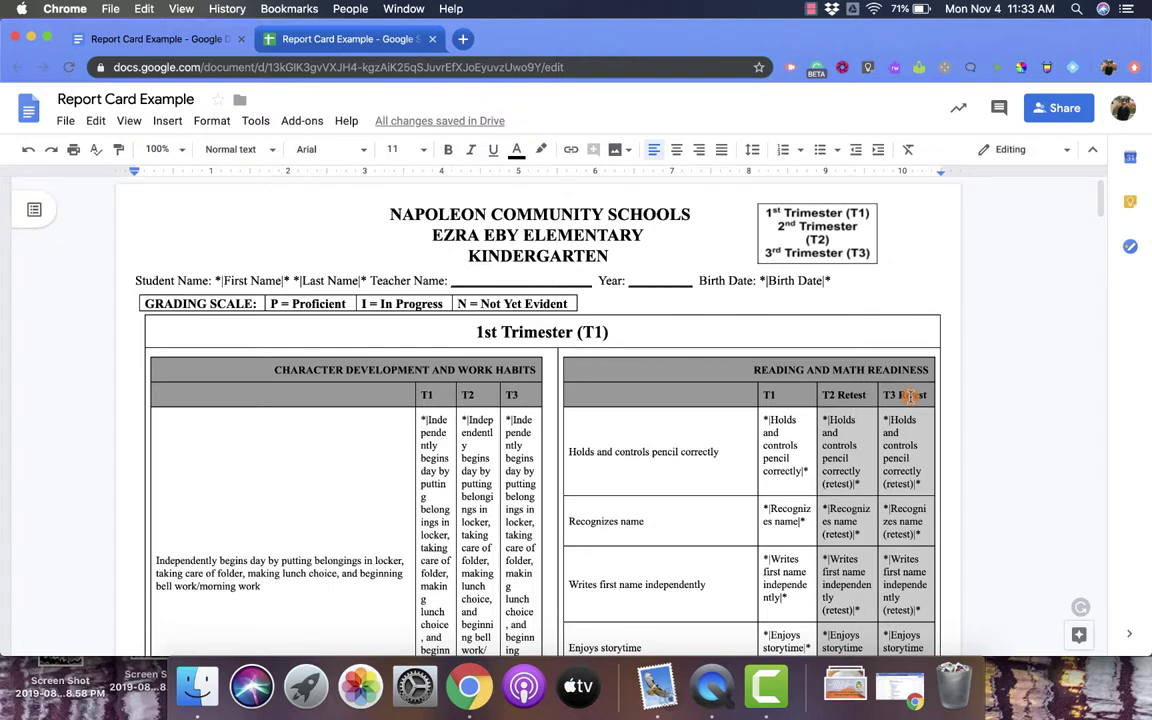
{"action": "scroll", "coordinate": [910, 397], "scroll_direction": "down", "scroll_amount": 3}
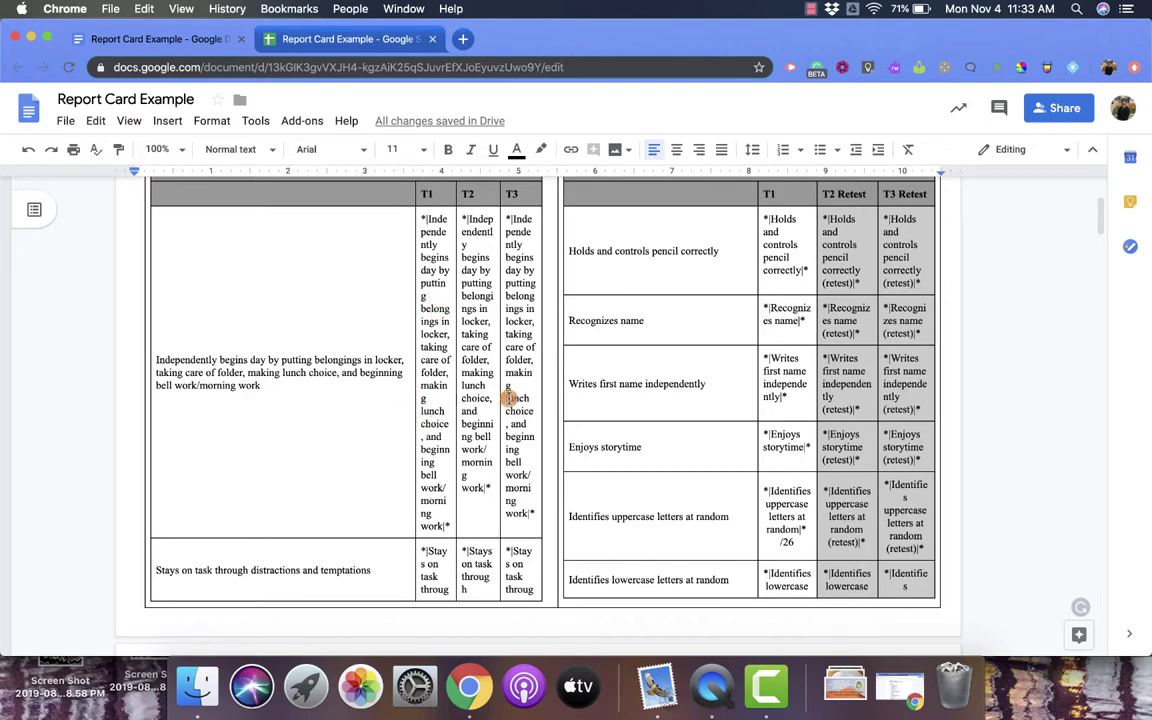
{"action": "scroll", "coordinate": [510, 398], "scroll_direction": "up", "scroll_amount": 3}
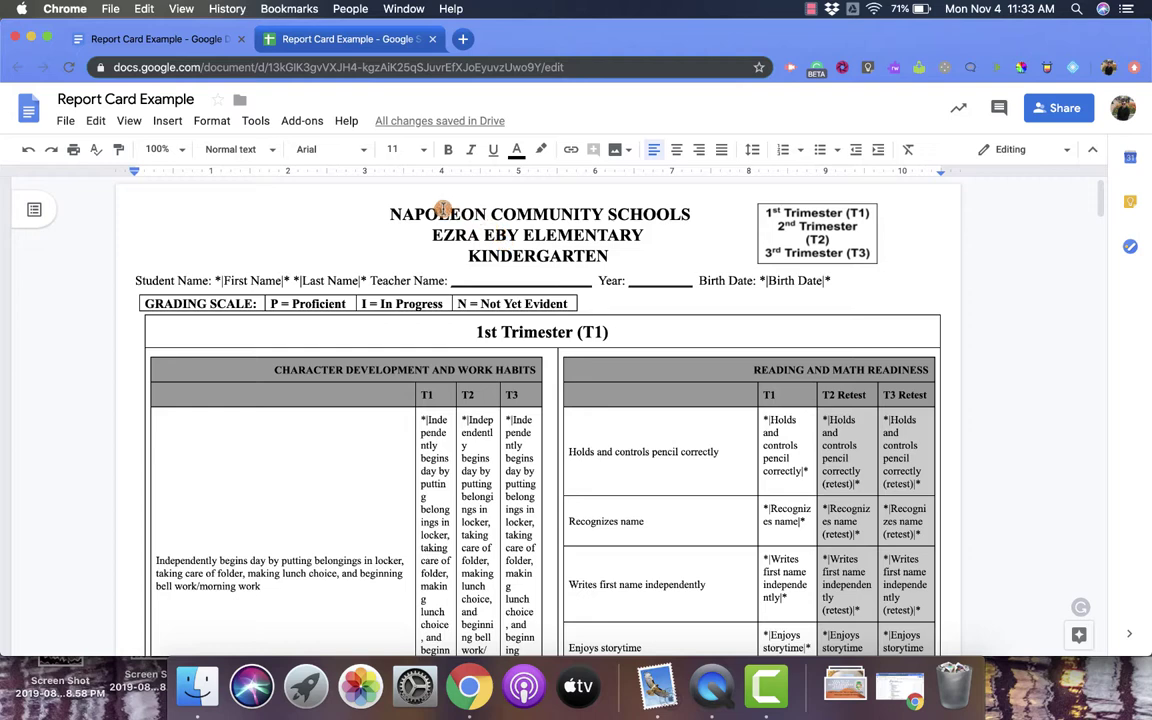
Start the Mail Merge add-on for the report card document.
{"action": "left_click", "coordinate": [316, 131]}
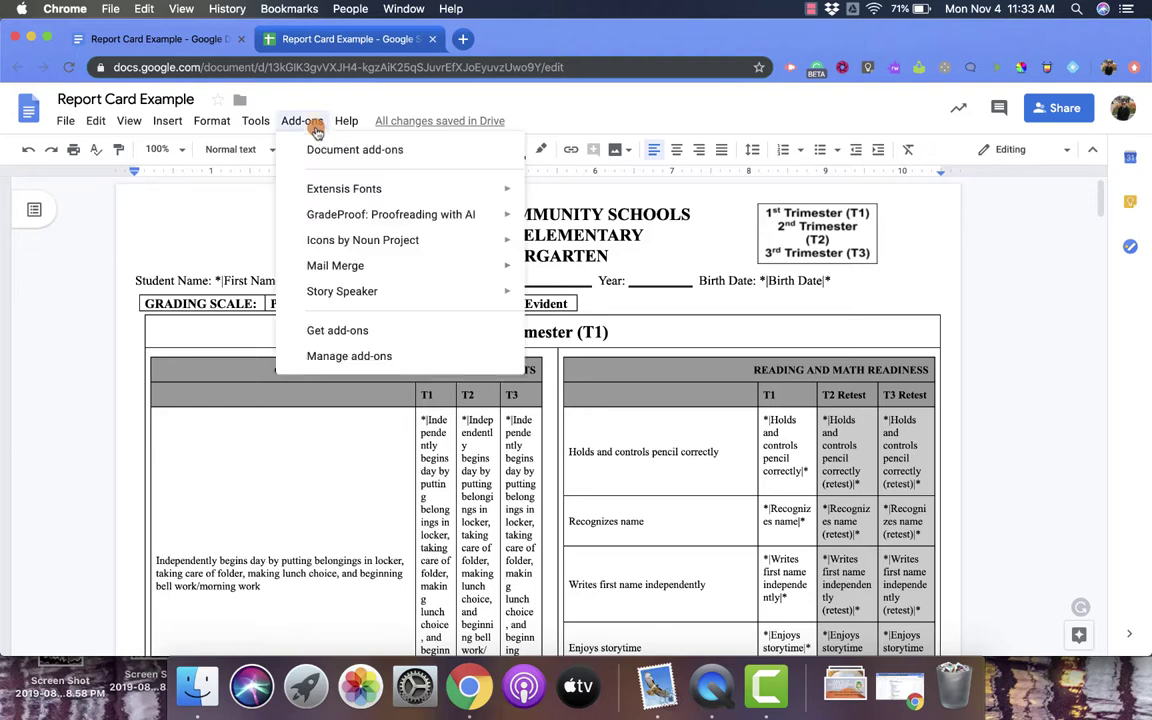
{"action": "mouse_move", "coordinate": [335, 270]}
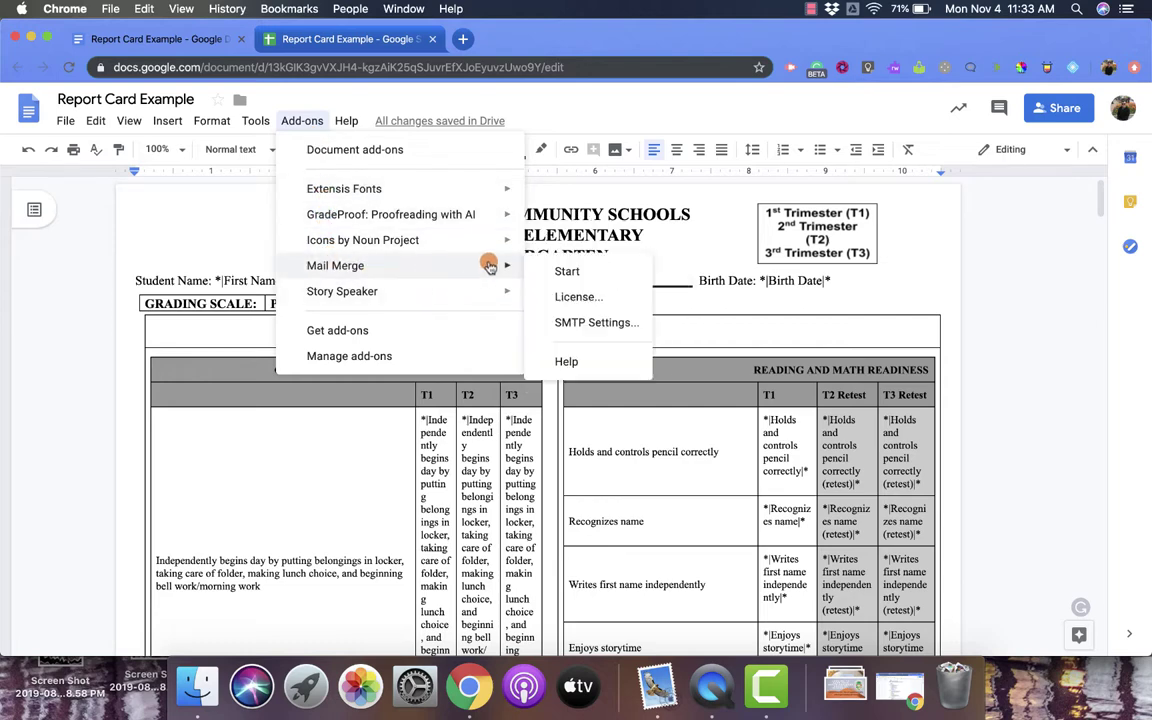
{"action": "left_click", "coordinate": [578, 270]}
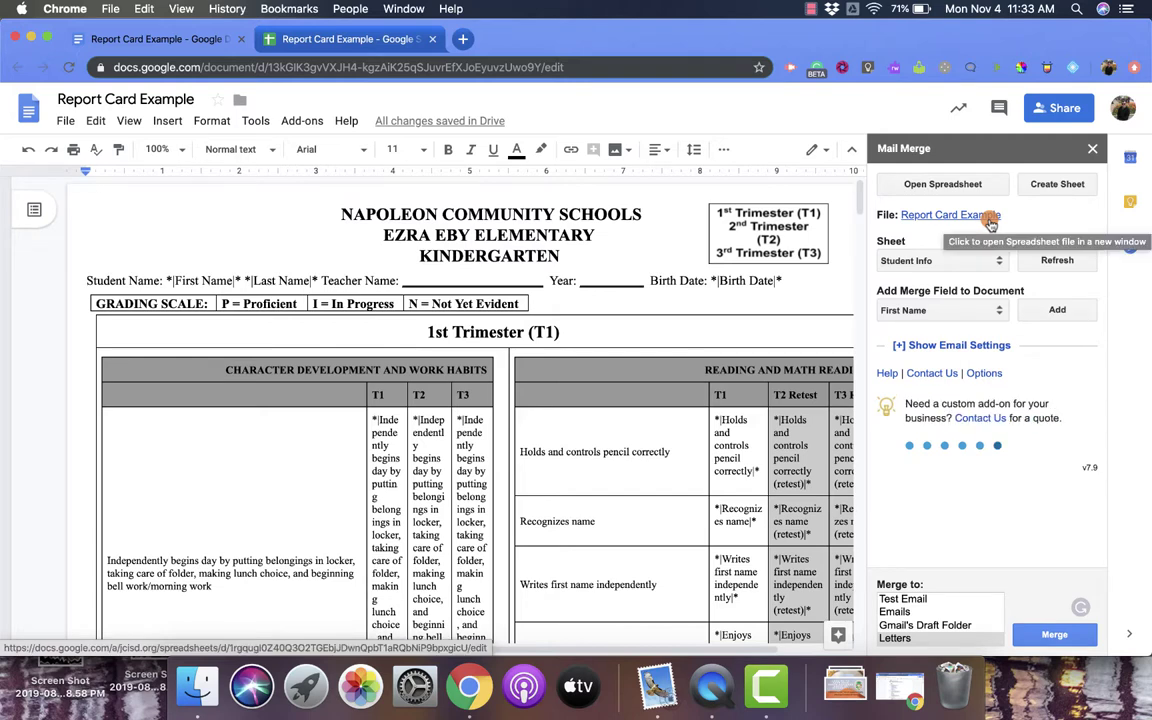
{"action": "left_click", "coordinate": [962, 187]}
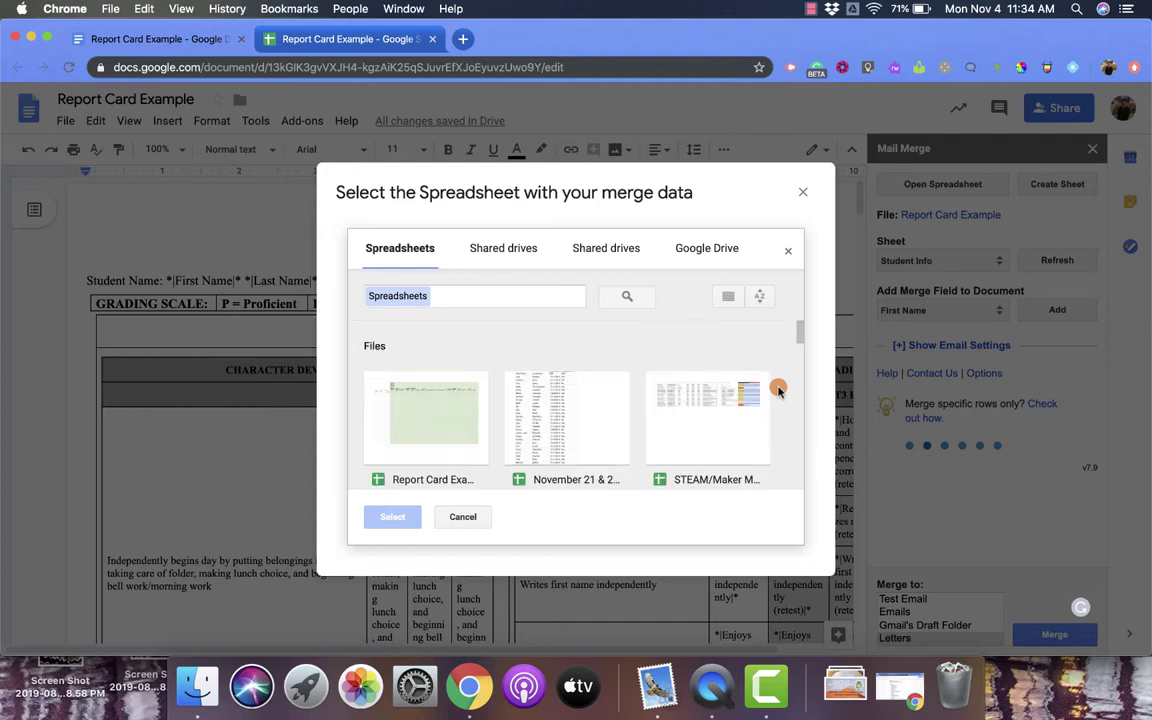
{"action": "scroll", "coordinate": [662, 465], "scroll_direction": "down", "scroll_amount": 5}
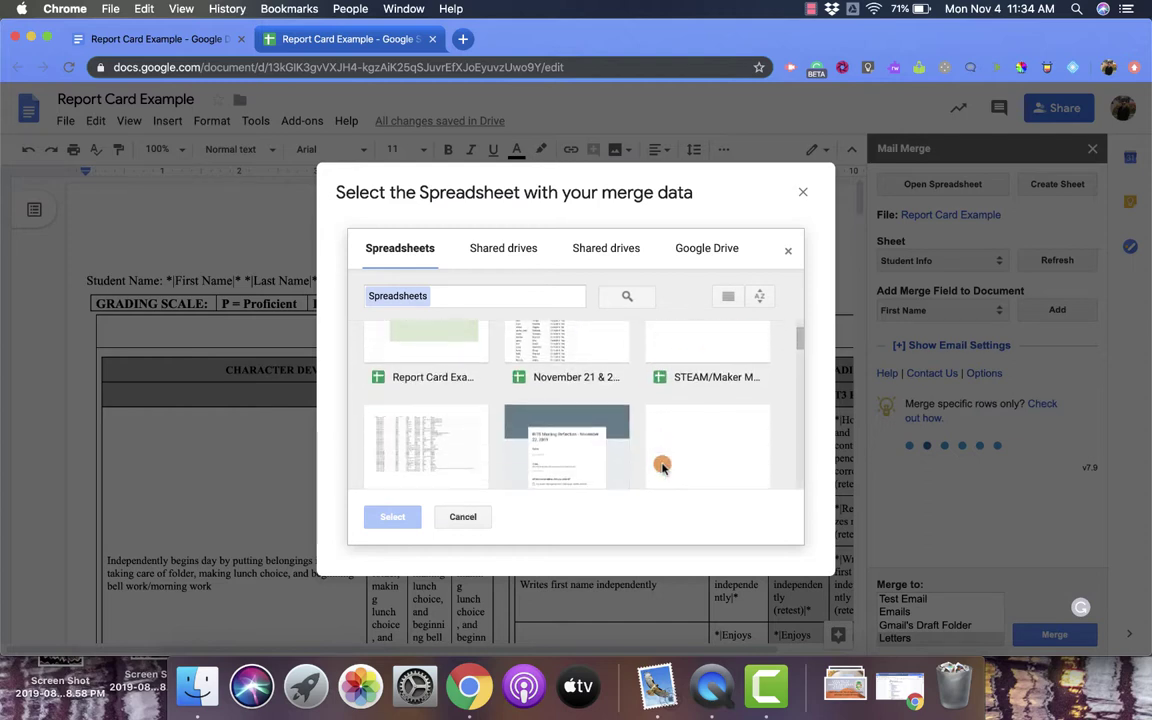
{"action": "scroll", "coordinate": [662, 465], "scroll_direction": "down", "scroll_amount": 3}
{"action": "scroll", "coordinate": [662, 465], "scroll_direction": "up", "scroll_amount": 5}
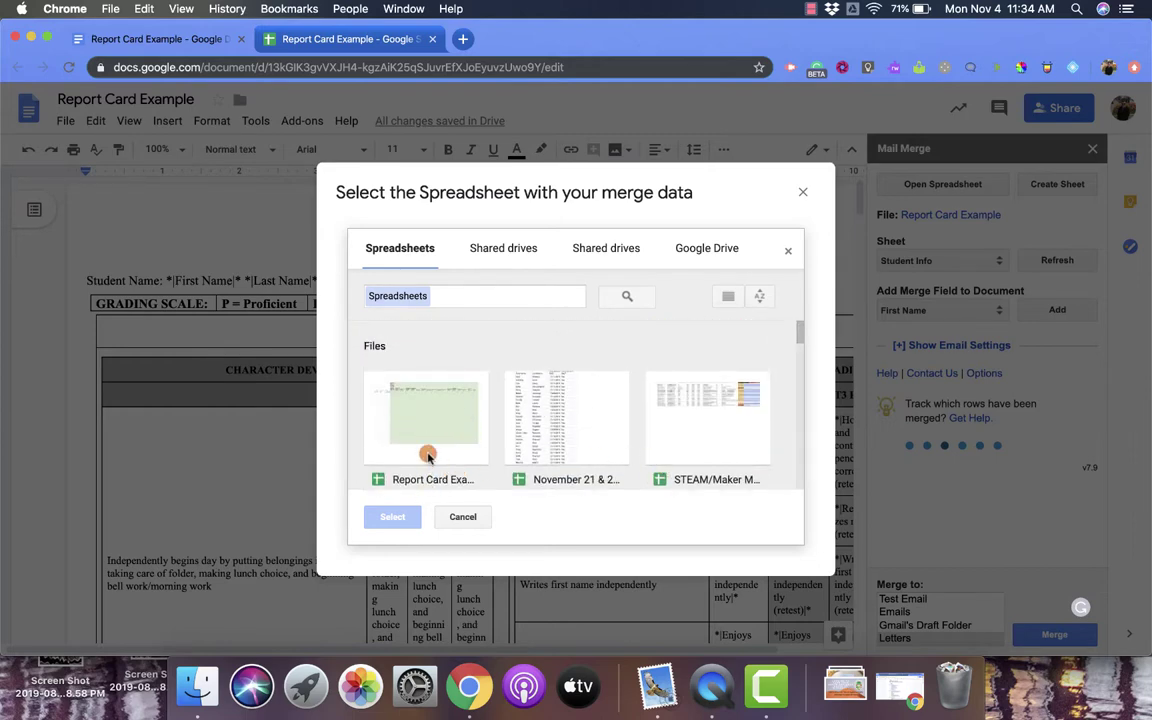
{"action": "left_click", "coordinate": [462, 518]}
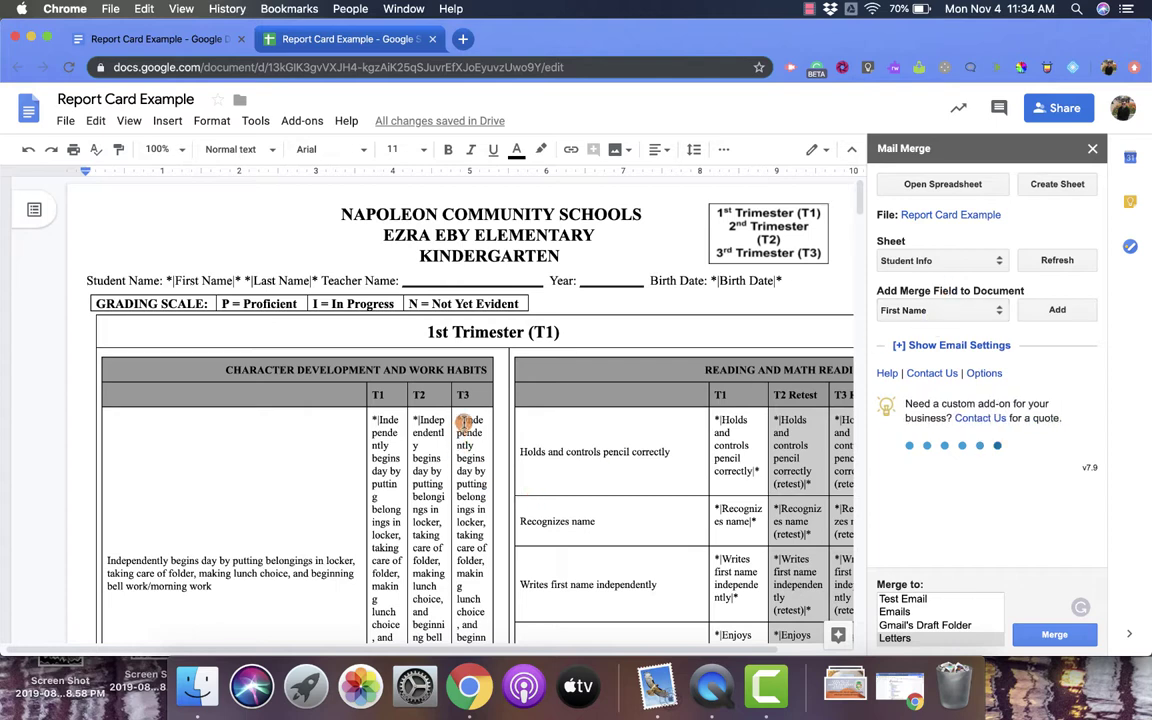
Compare the merge fields in the report card document with the column headings in the Student Info sheet.
{"action": "scroll", "coordinate": [466, 434], "scroll_direction": "down", "scroll_amount": 1}
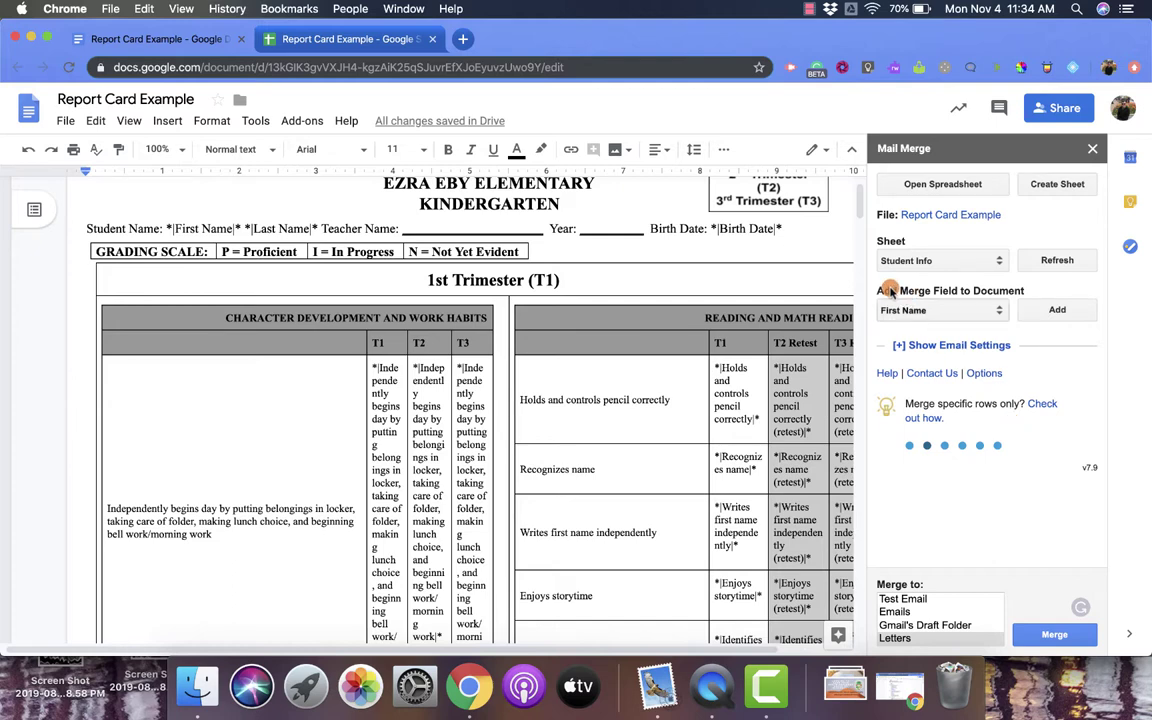
{"action": "left_click", "coordinate": [381, 42]}
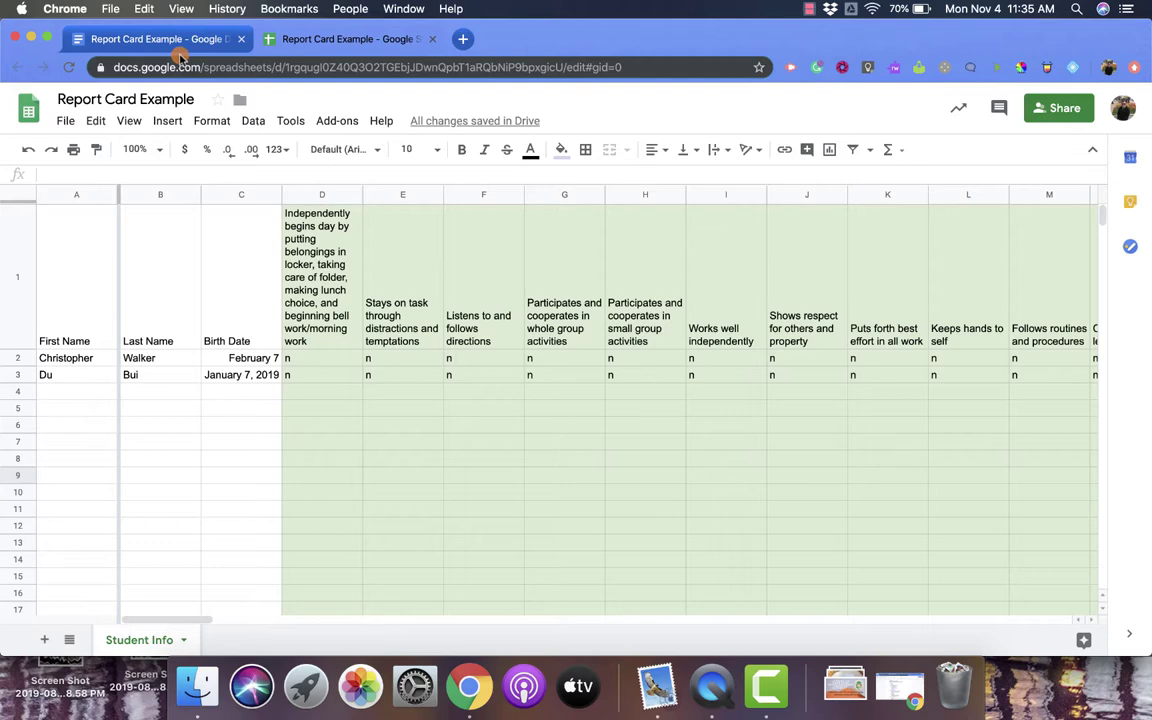
{"action": "left_click", "coordinate": [165, 40]}
{"action": "scroll", "coordinate": [311, 420], "scroll_direction": "down", "scroll_amount": 1}
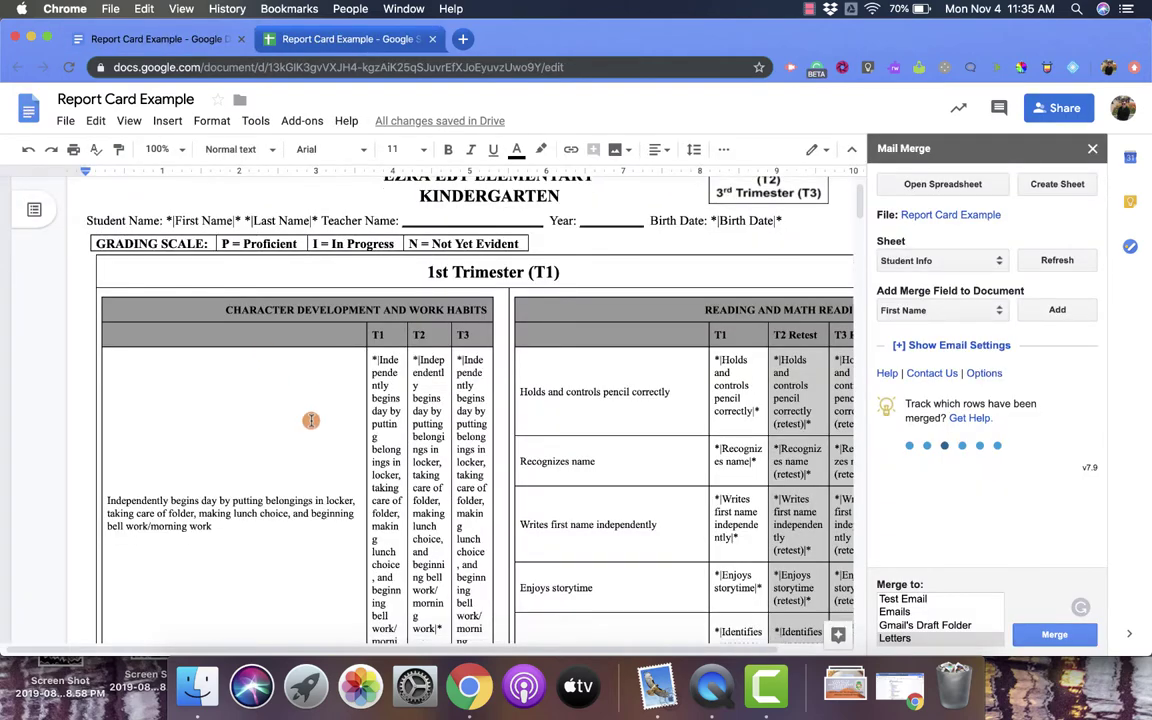
{"action": "scroll", "coordinate": [311, 420], "scroll_direction": "down", "scroll_amount": 2}
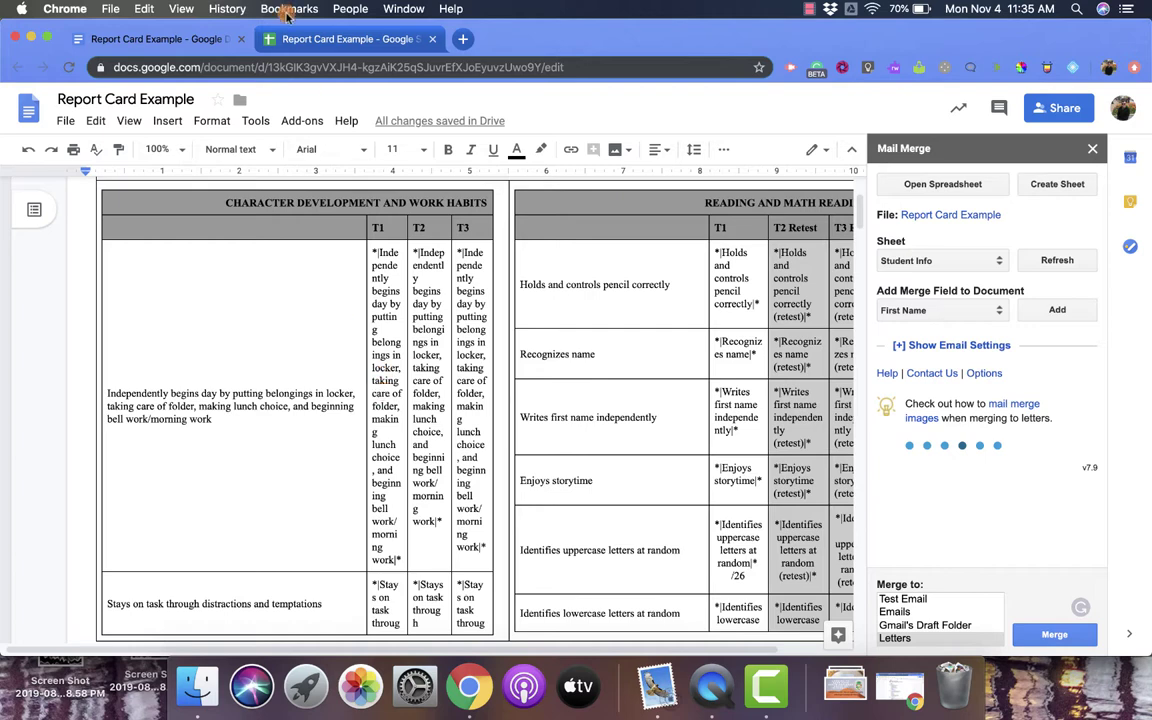
{"action": "left_click", "coordinate": [260, 38]}
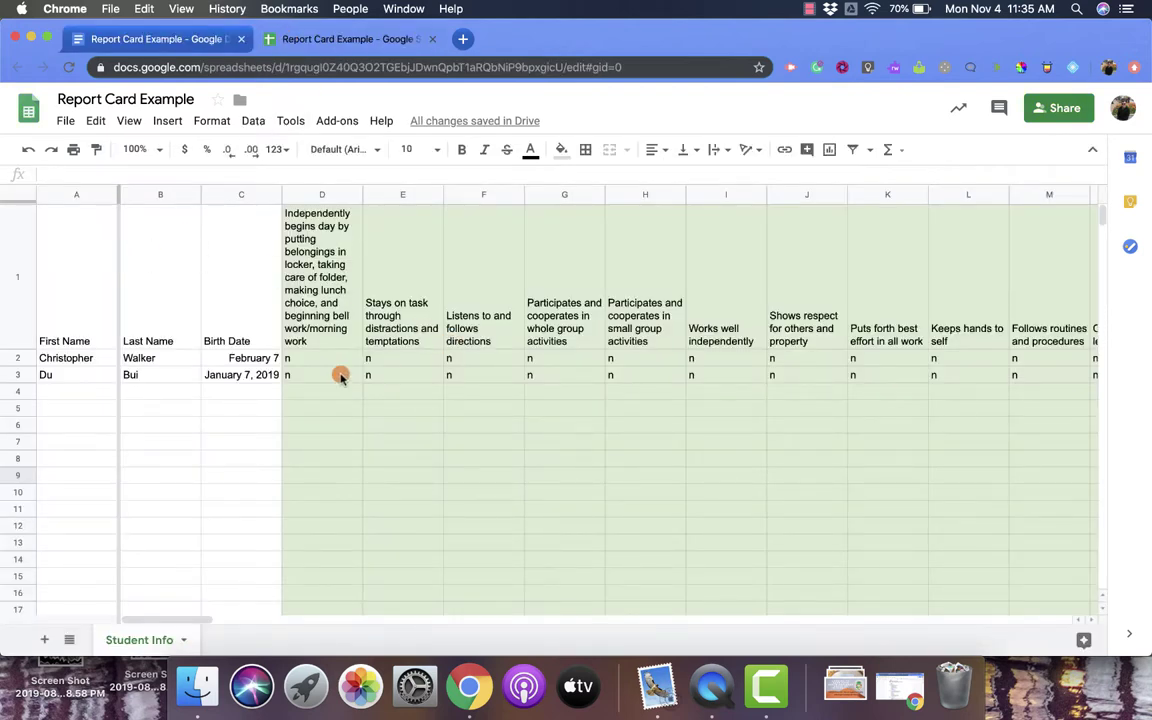
{"action": "left_click", "coordinate": [170, 40]}
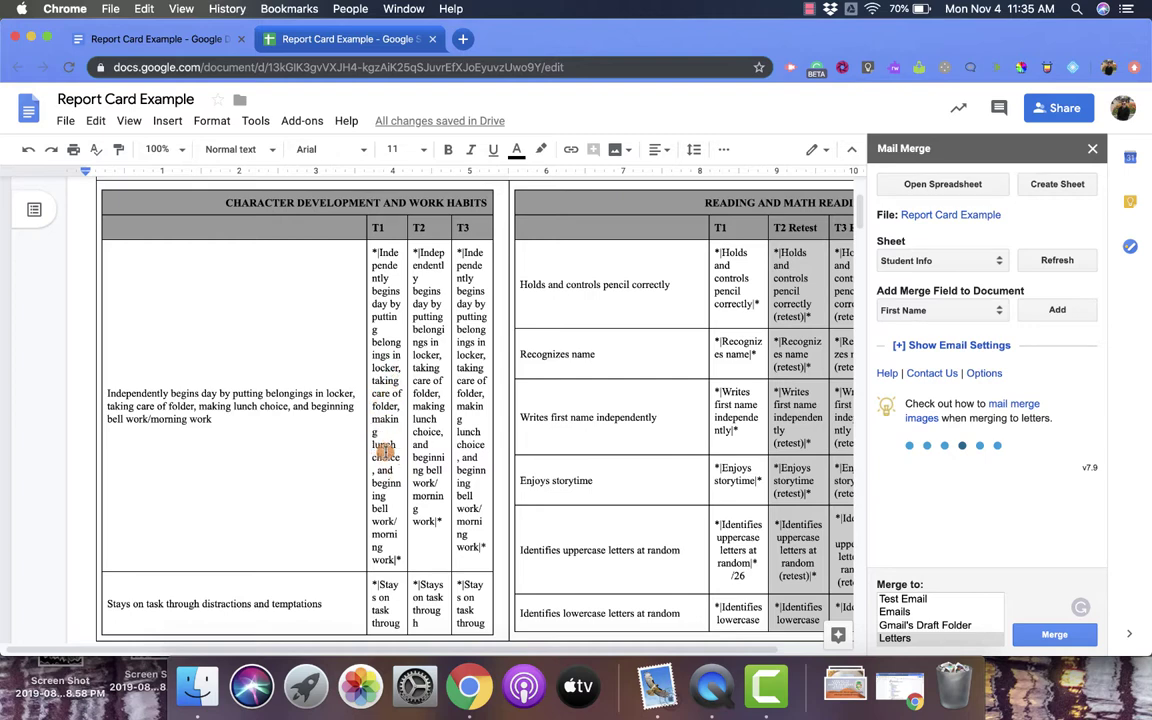
Review the green first-trimester columns in the Student Info sheet, including the students' T1 Comments cells.
{"action": "left_click", "coordinate": [276, 38]}
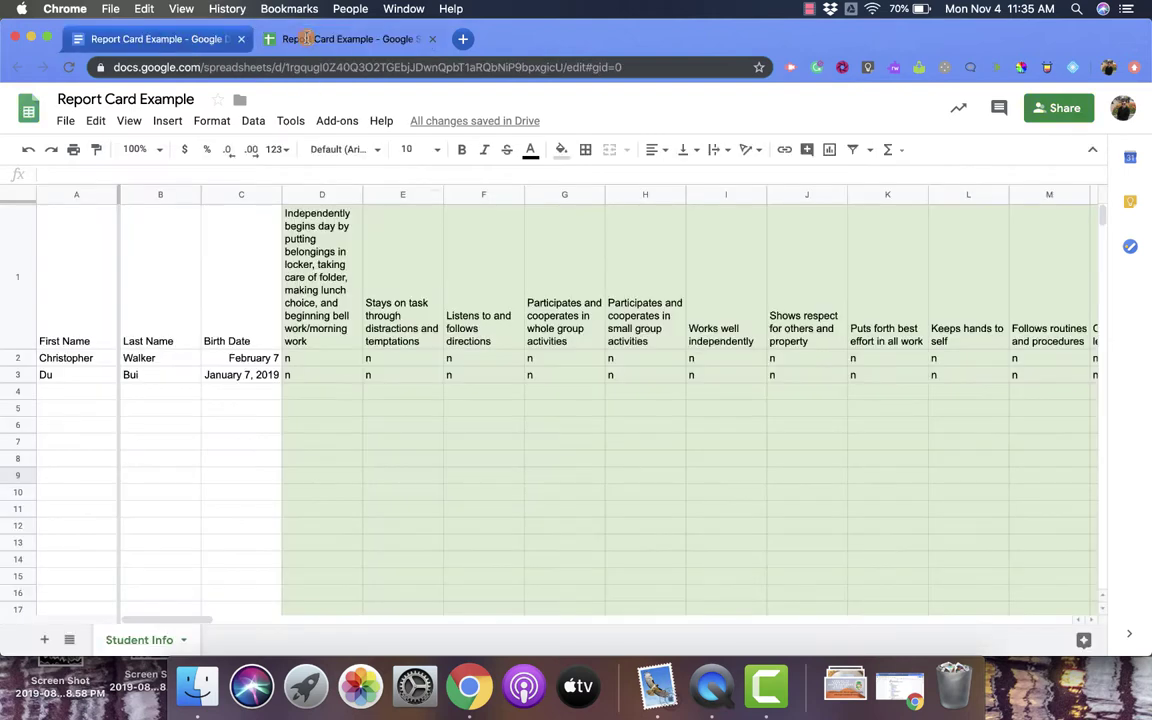
{"action": "scroll", "coordinate": [476, 300], "scroll_direction": "right", "scroll_amount": 7}
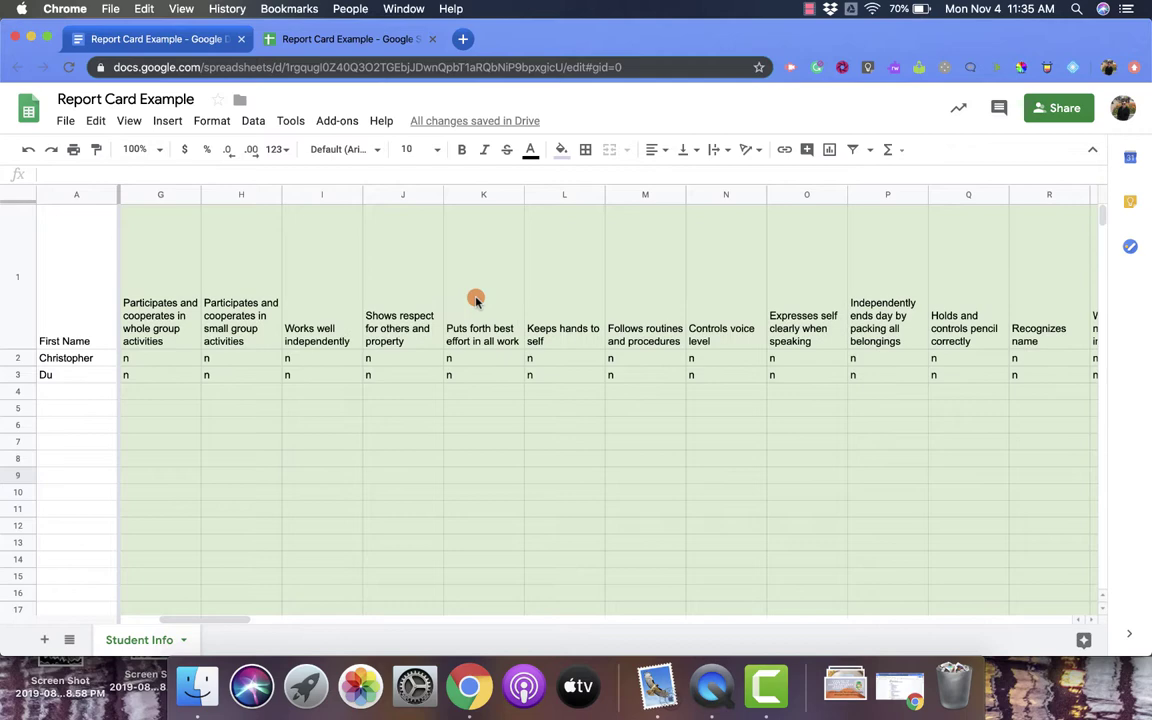
{"action": "scroll", "coordinate": [476, 300], "scroll_direction": "right", "scroll_amount": 9}
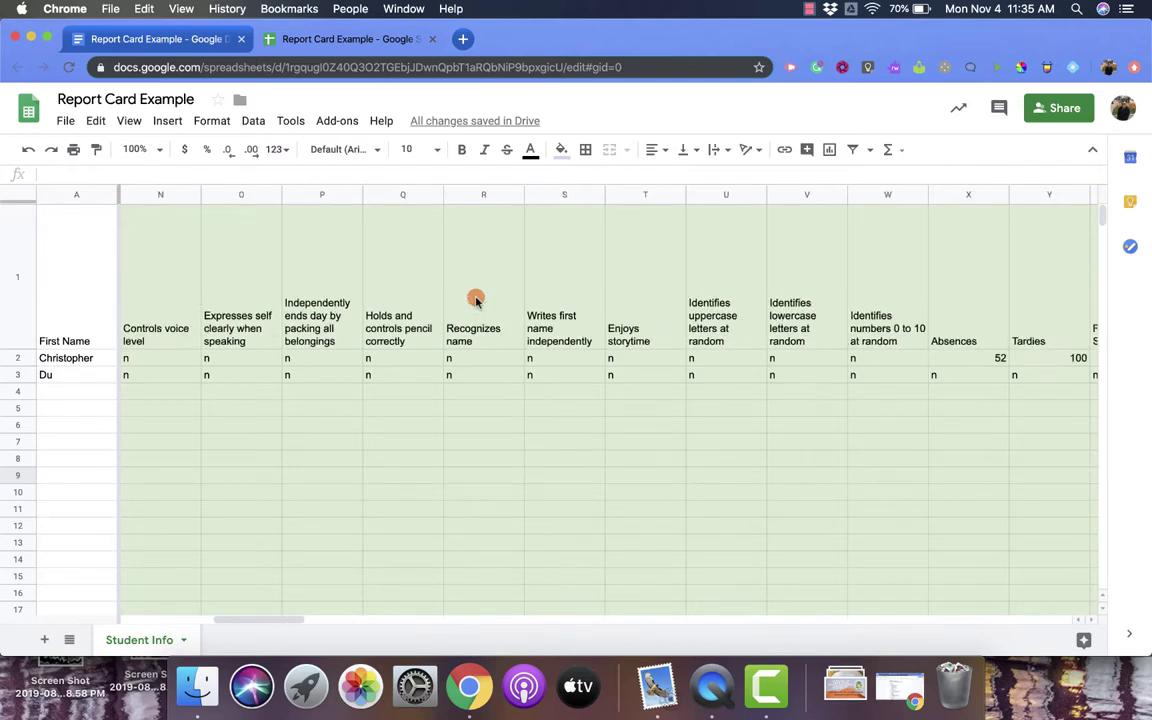
{"action": "scroll", "coordinate": [476, 300], "scroll_direction": "right", "scroll_amount": 2}
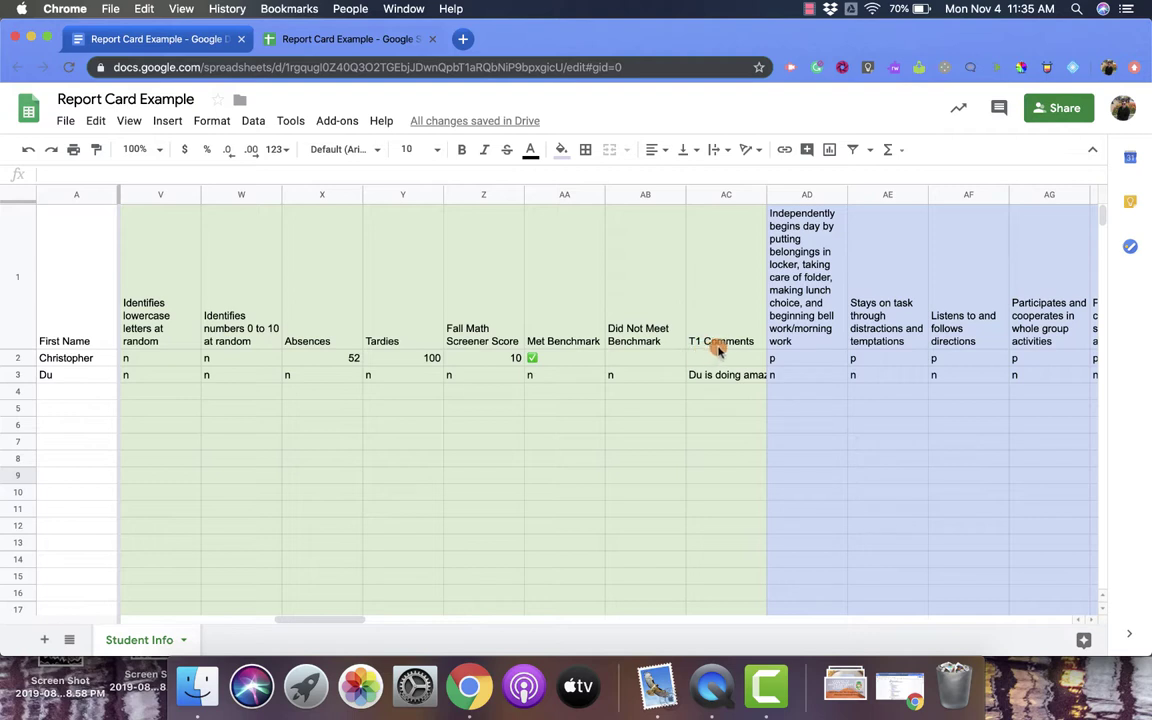
{"action": "left_click", "coordinate": [703, 380]}
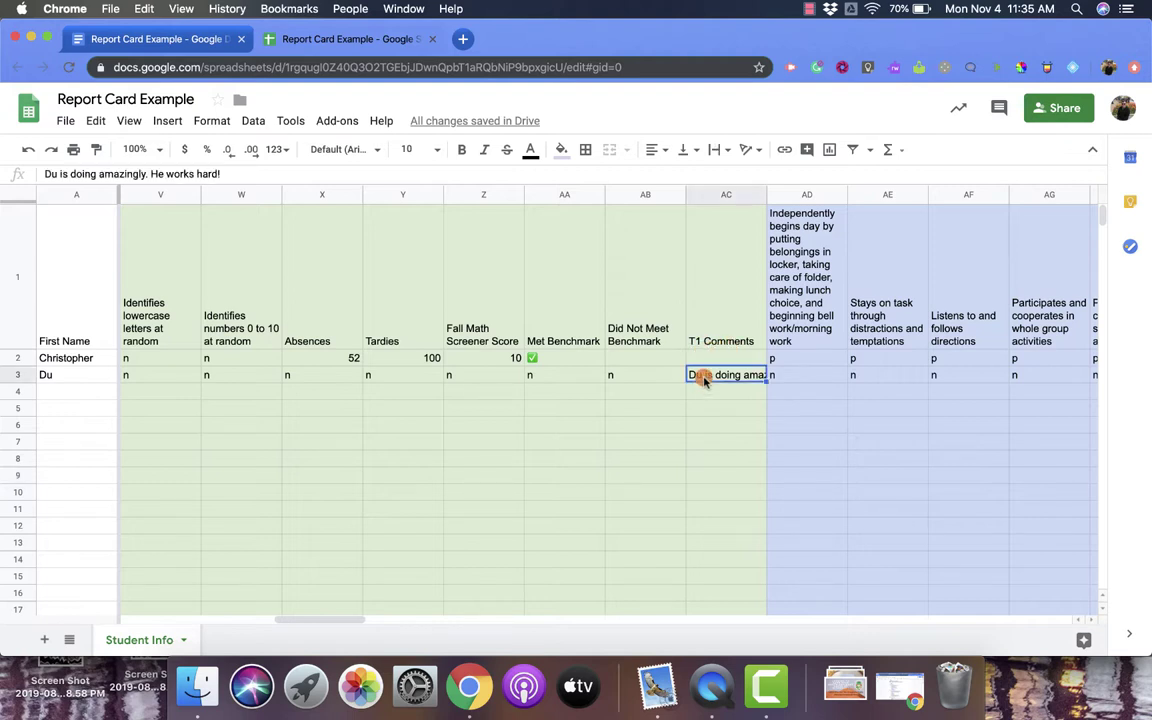
{"action": "double_click", "coordinate": [703, 376]}
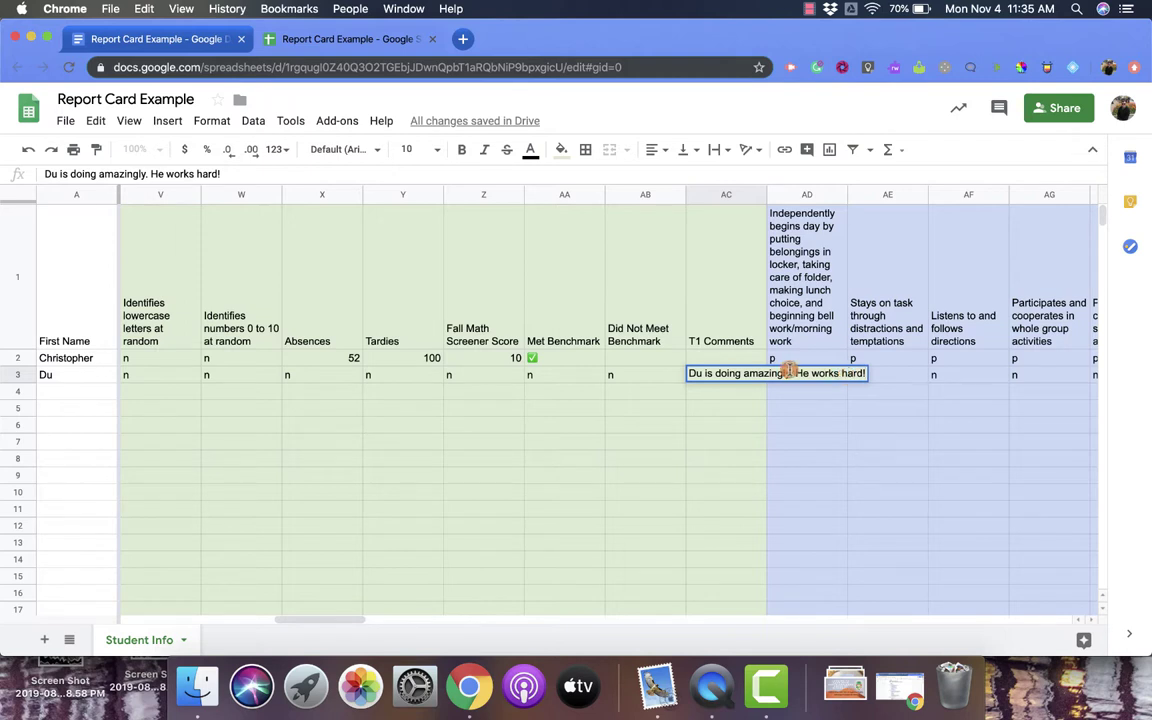
{"action": "left_click", "coordinate": [743, 358]}
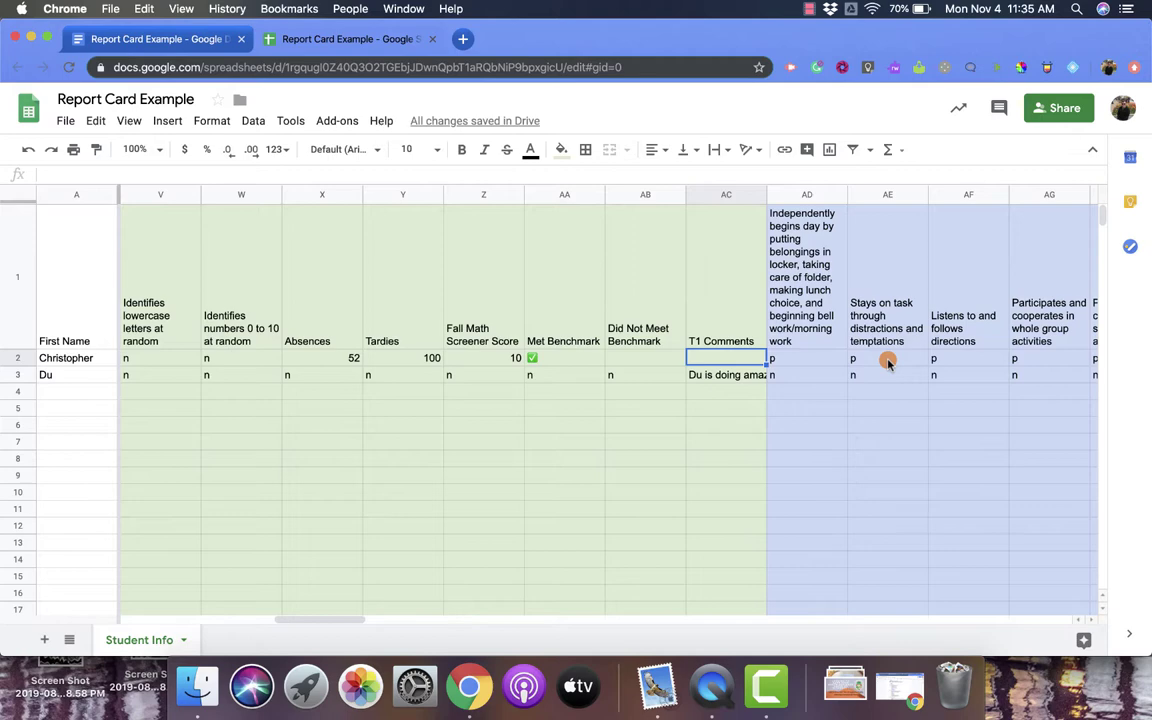
Review the blue second-trimester and purple third-trimester columns through T3 Comments in the Student Info sheet.
{"action": "scroll", "coordinate": [887, 362], "scroll_direction": "right", "scroll_amount": 14}
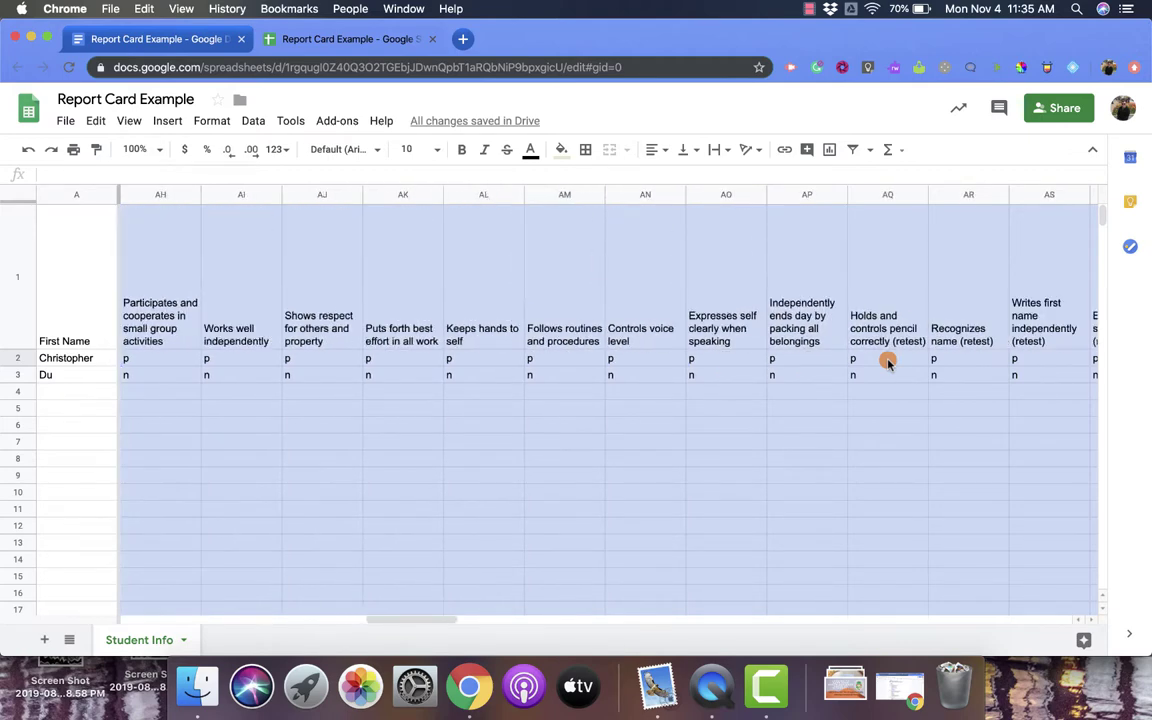
{"action": "scroll", "coordinate": [887, 362], "scroll_direction": "right", "scroll_amount": 14}
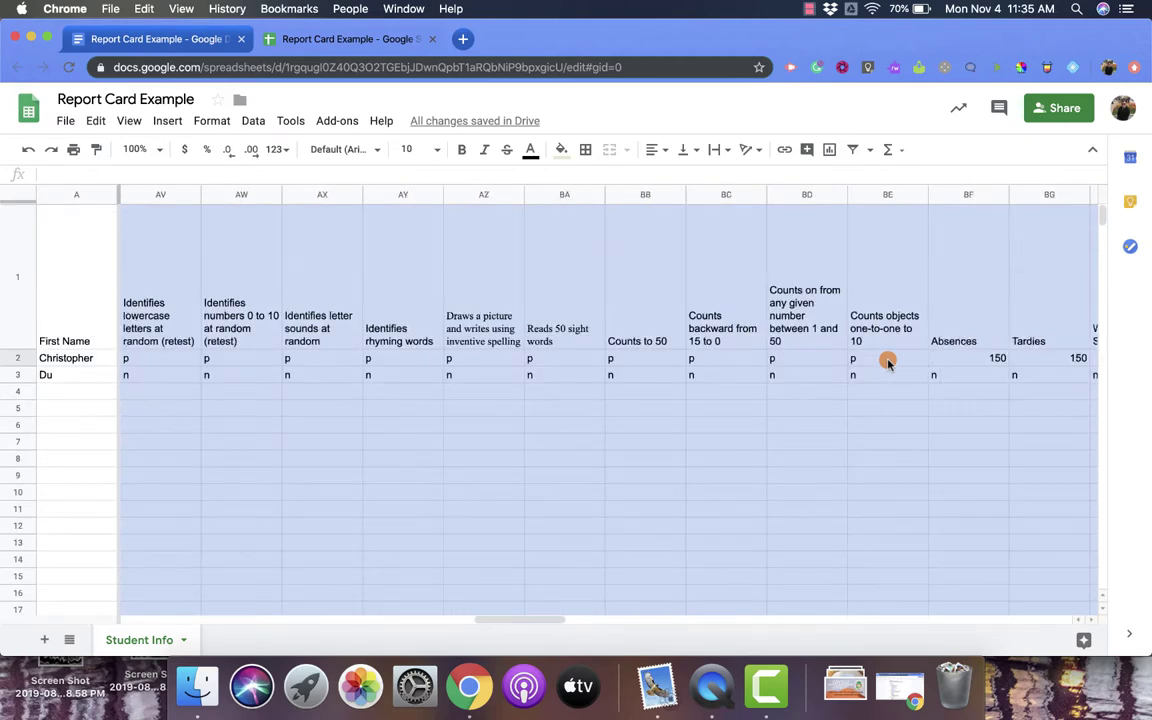
{"action": "scroll", "coordinate": [887, 362], "scroll_direction": "right", "scroll_amount": 12}
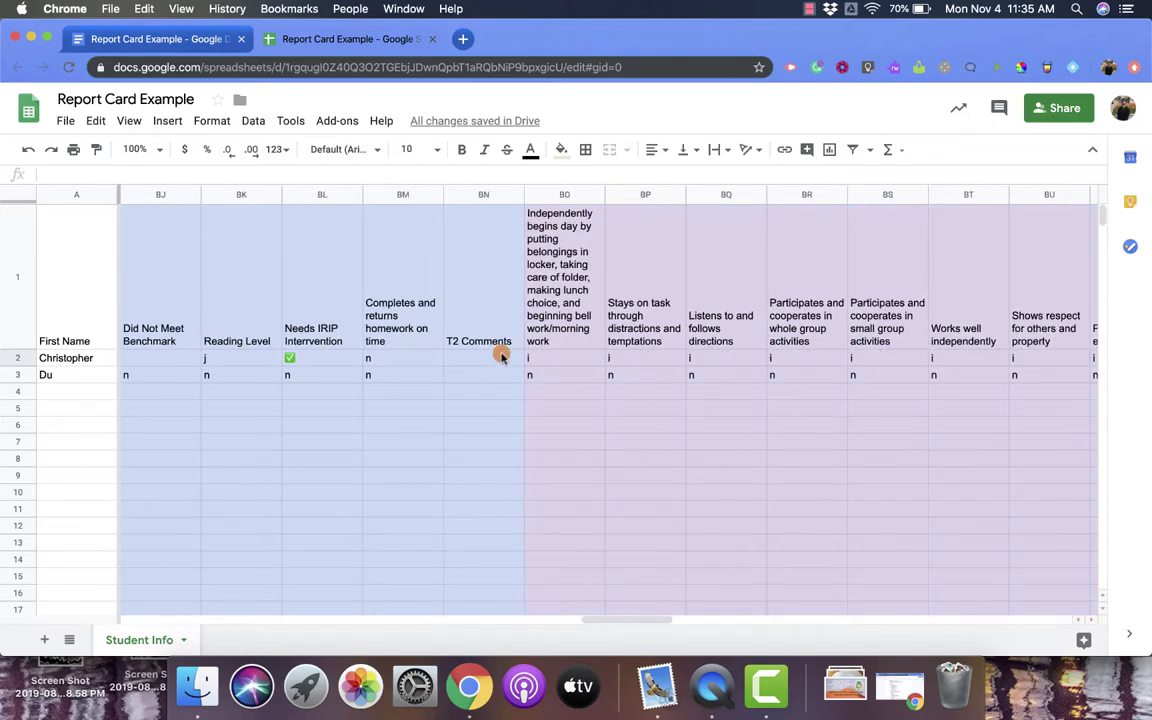
{"action": "scroll", "coordinate": [543, 370], "scroll_direction": "right", "scroll_amount": 20}
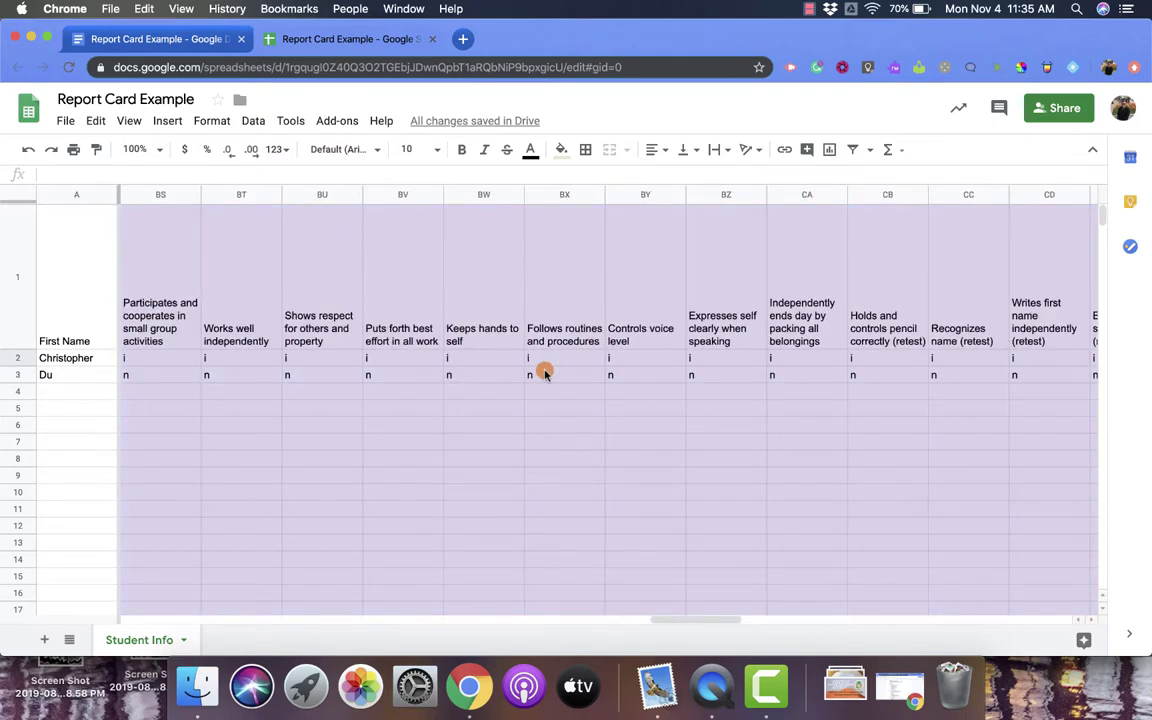
{"action": "scroll", "coordinate": [543, 372], "scroll_direction": "right", "scroll_amount": 20}
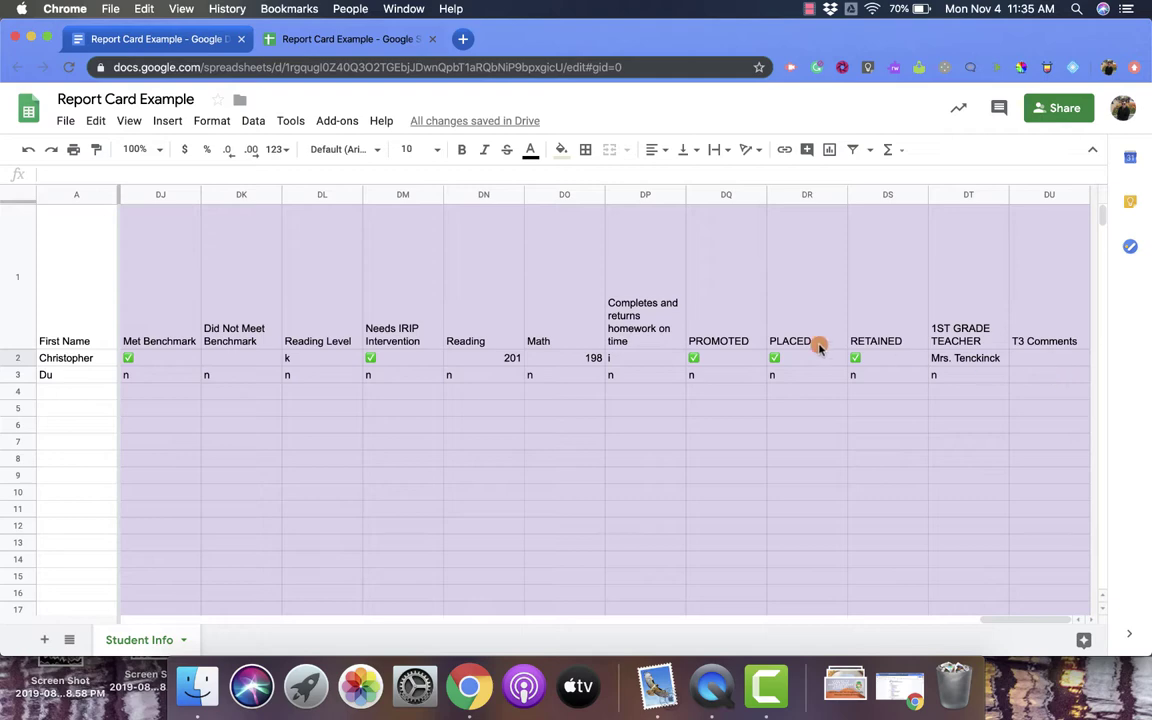
Merge the Student Info records into the report card document as Letters, checking the student rows in the spreadsheet before confirming.
{"action": "left_click", "coordinate": [186, 41]}
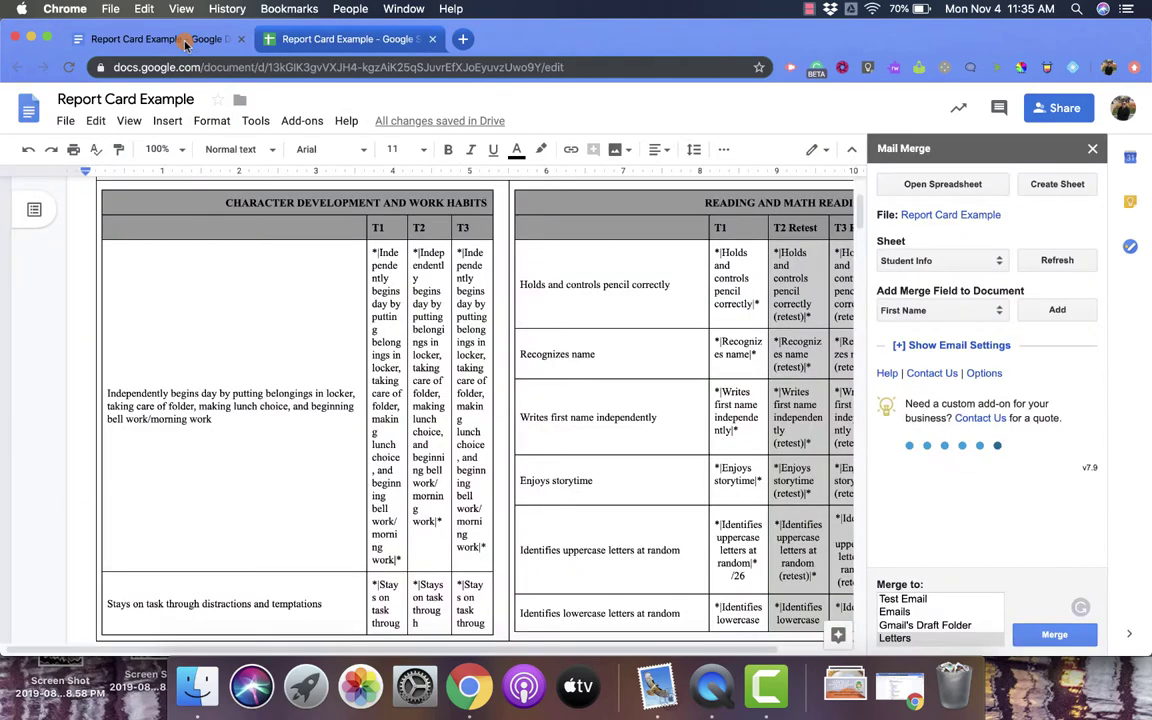
{"action": "left_click", "coordinate": [920, 639]}
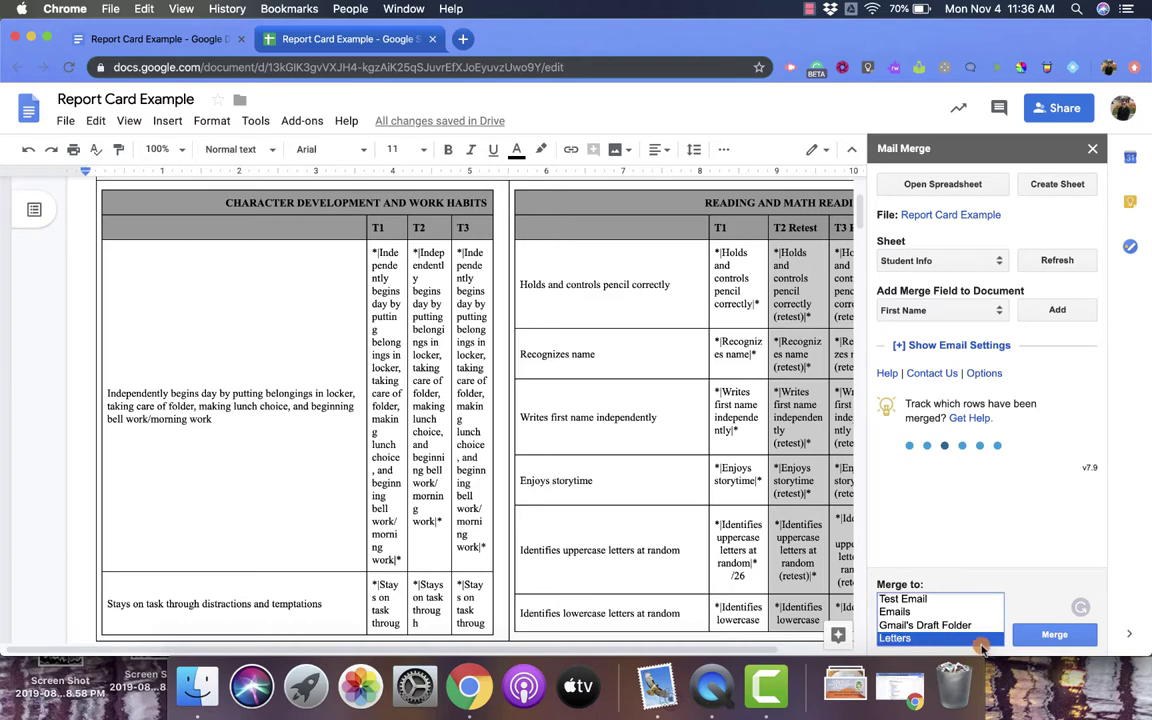
{"action": "left_click", "coordinate": [1045, 638]}
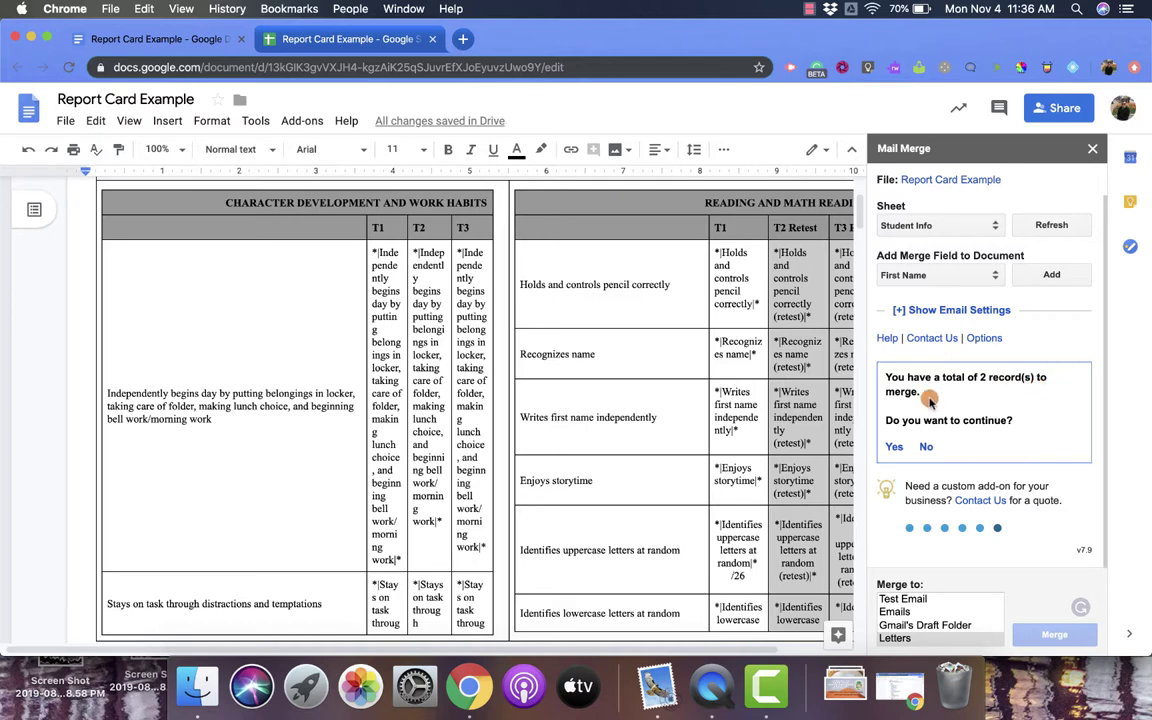
{"action": "left_click", "coordinate": [320, 40]}
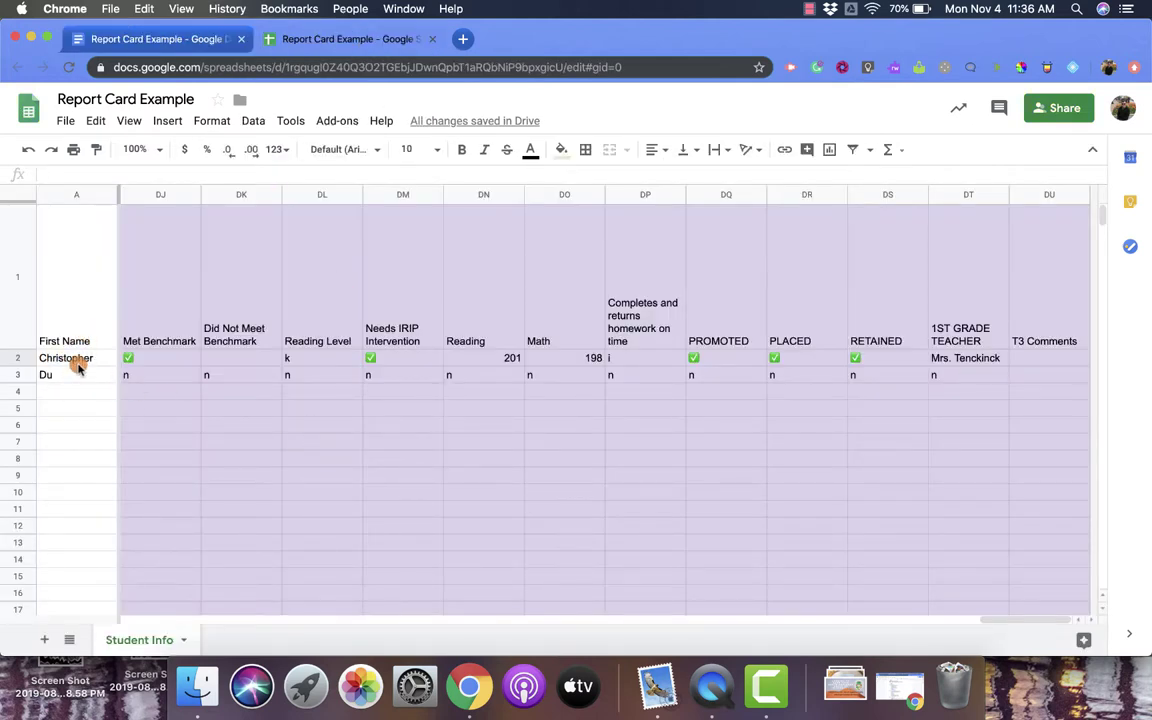
{"action": "left_click", "coordinate": [150, 40]}
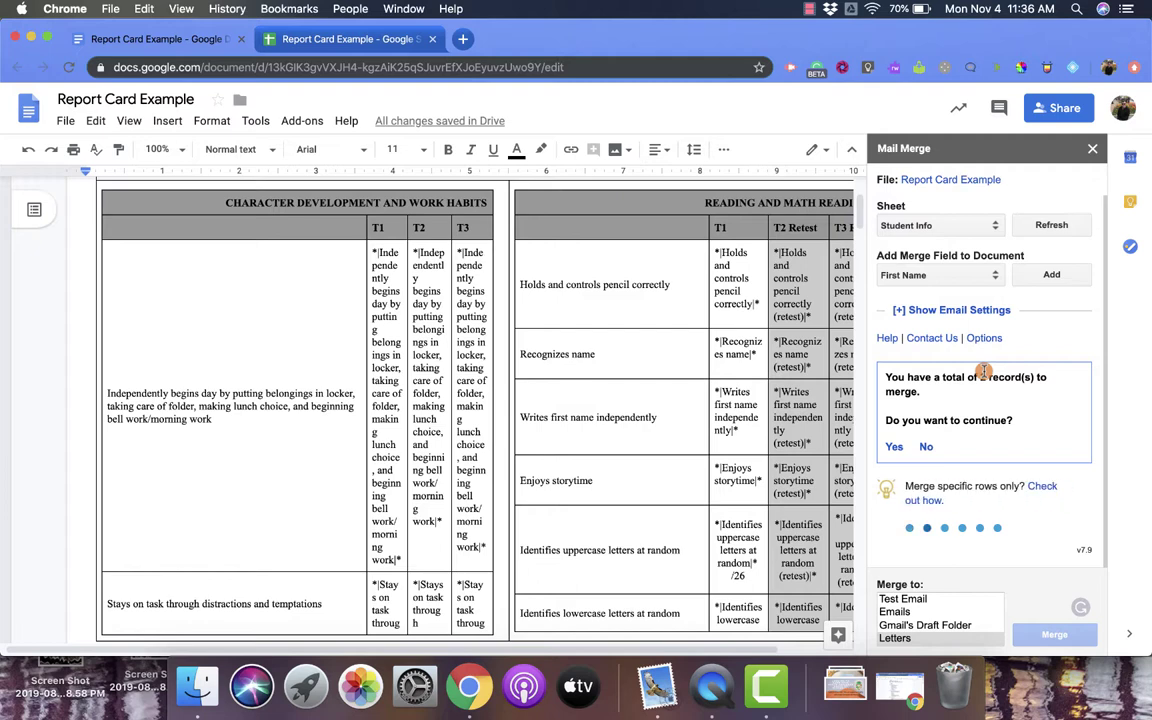
{"action": "left_click", "coordinate": [894, 449]}
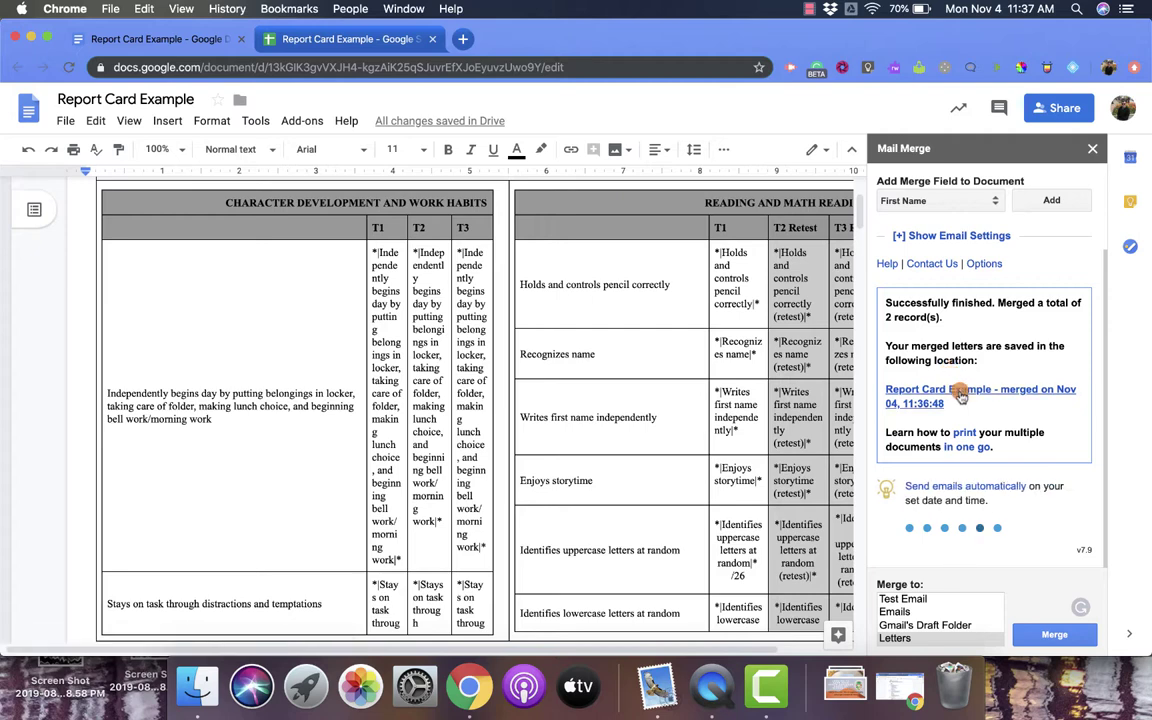
Open the merged letters folder and the second student's report card in it, and examine the first-trimester grades.
{"action": "left_click", "coordinate": [960, 396]}
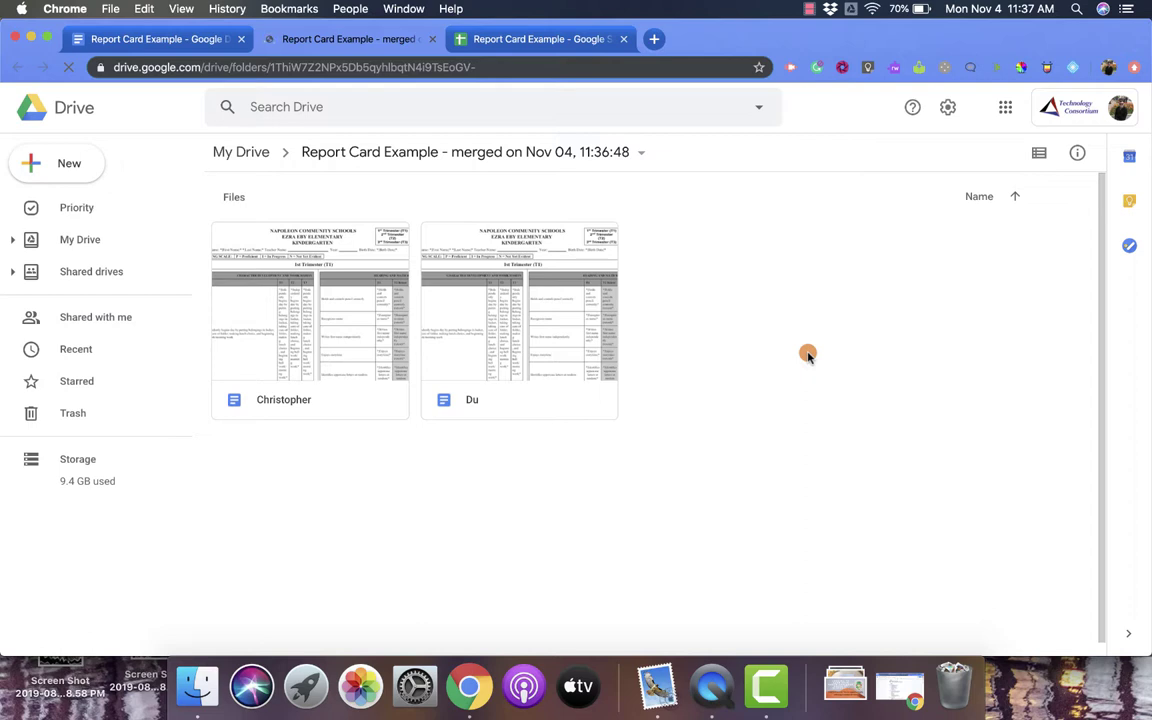
{"action": "double_click", "coordinate": [463, 308]}
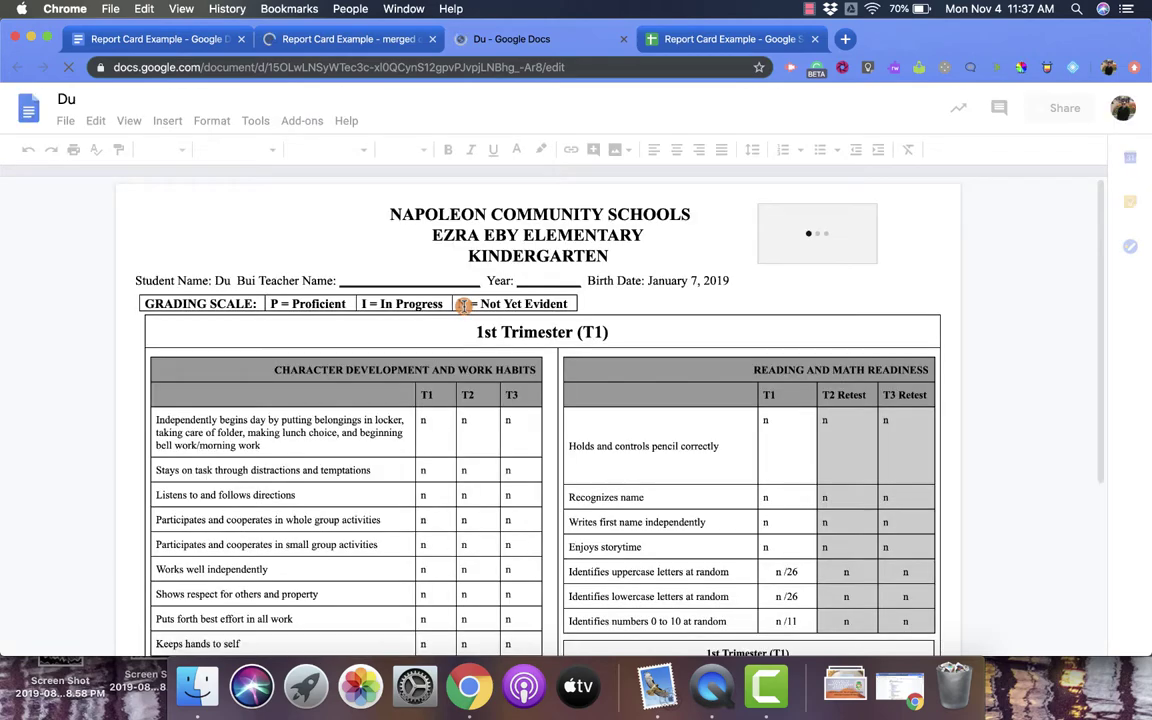
{"action": "scroll", "coordinate": [464, 307], "scroll_direction": "down", "scroll_amount": 2}
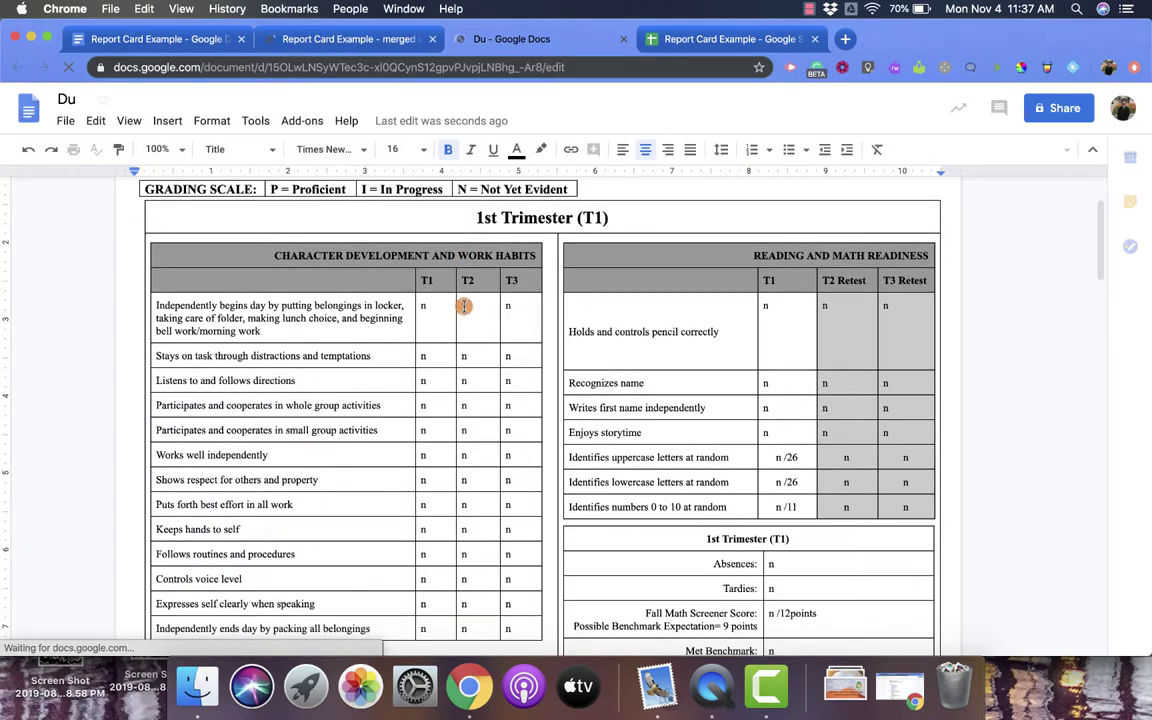
{"action": "scroll", "coordinate": [464, 307], "scroll_direction": "down", "scroll_amount": 1}
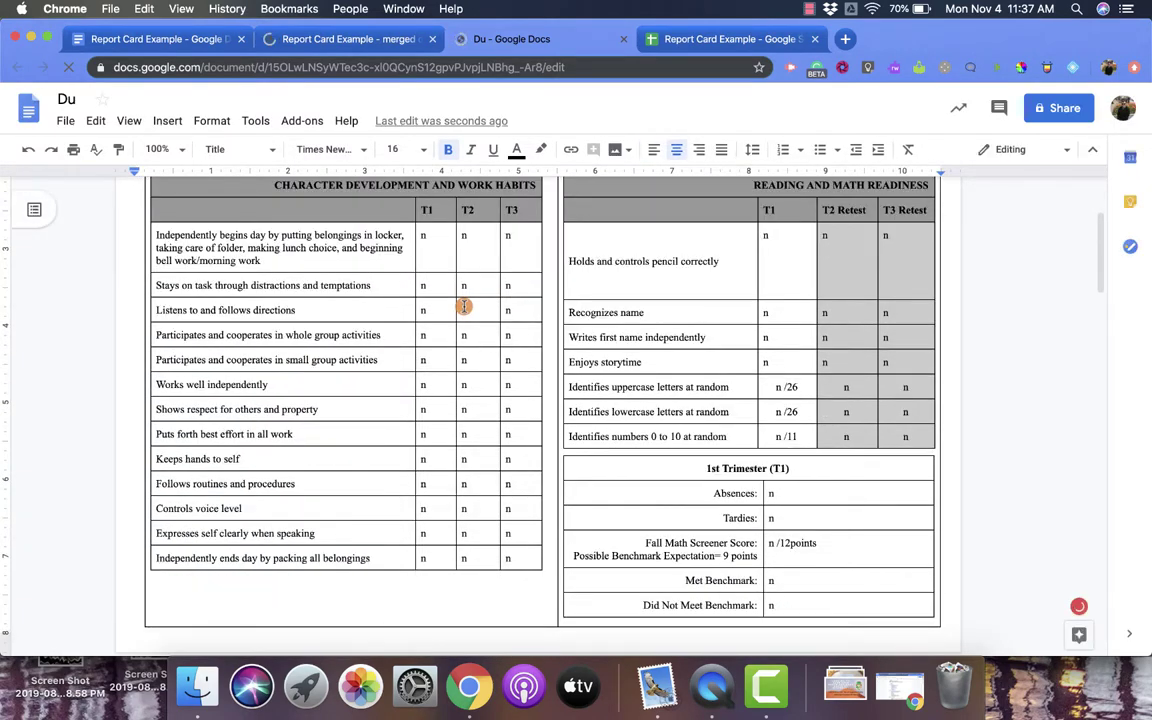
Compare the original template with the student's merged report card, and review the merged card through the Trimester 3 Comments section.
{"action": "left_click", "coordinate": [159, 38]}
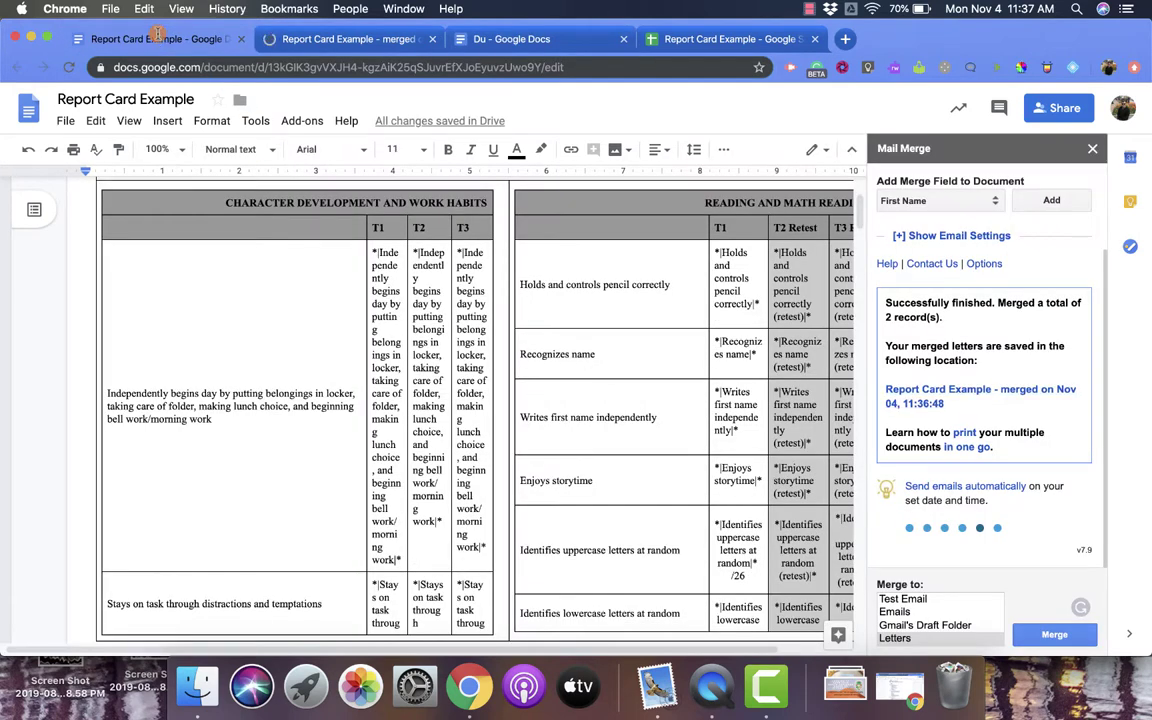
{"action": "left_click", "coordinate": [365, 38]}
{"action": "left_click", "coordinate": [472, 40]}
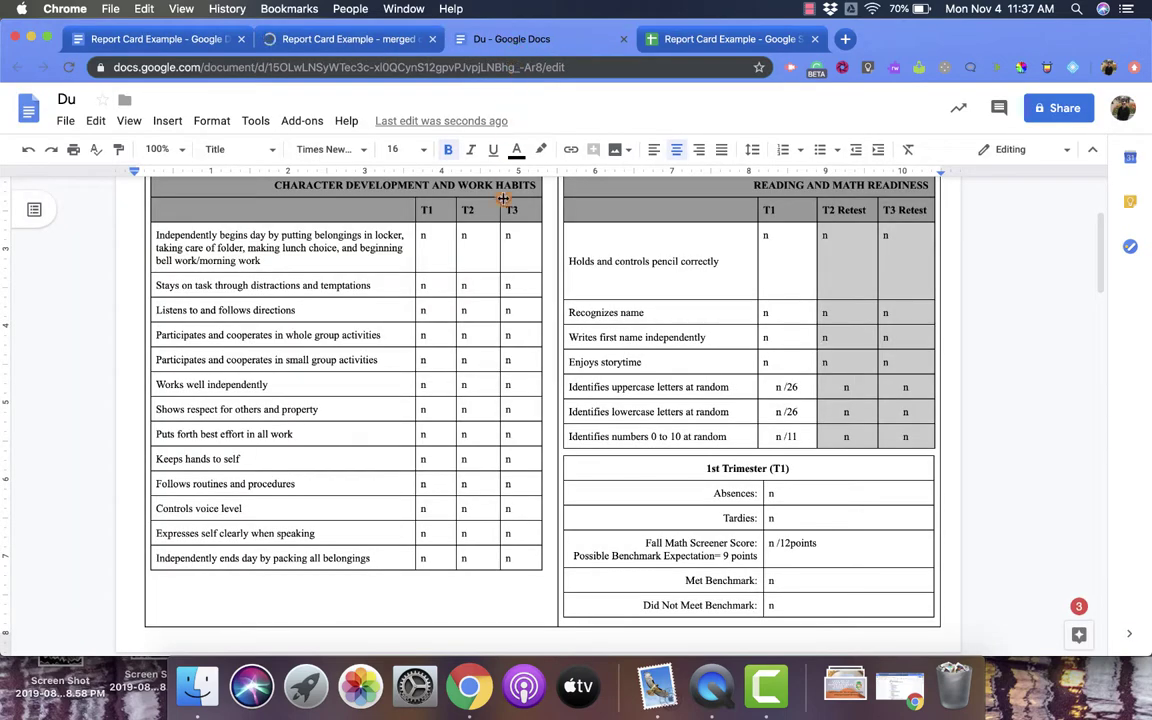
{"action": "scroll", "coordinate": [485, 408], "scroll_direction": "down", "scroll_amount": 15}
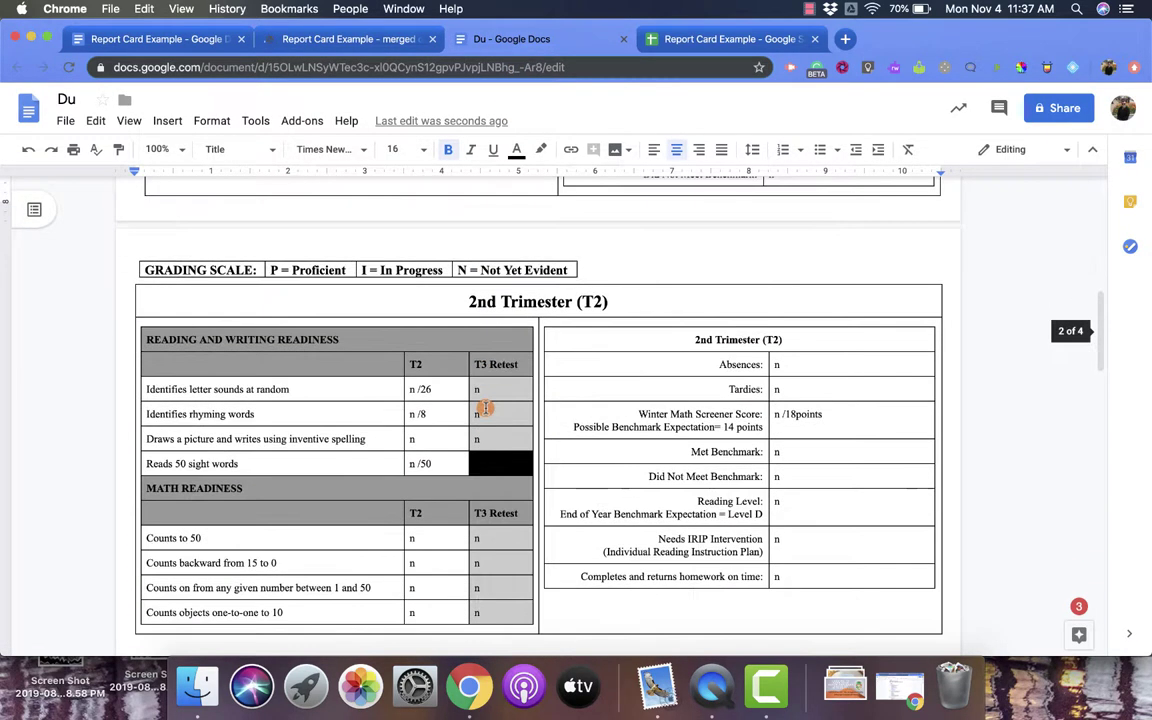
{"action": "scroll", "coordinate": [485, 408], "scroll_direction": "down", "scroll_amount": 12}
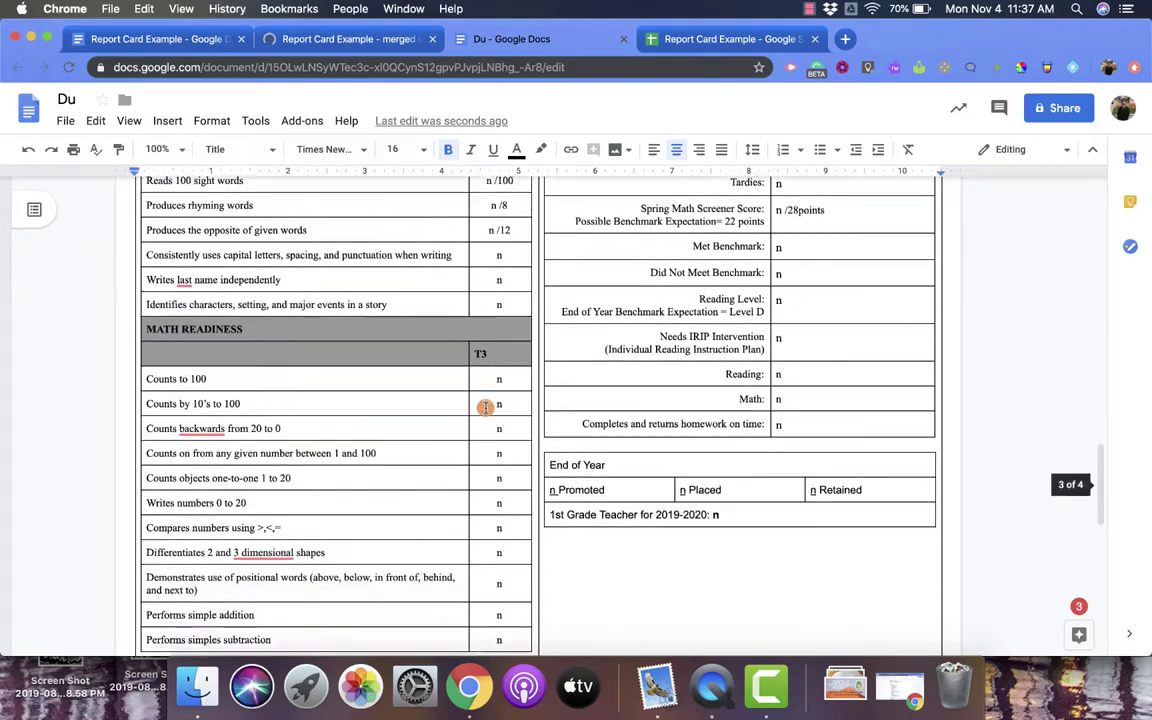
{"action": "scroll", "coordinate": [485, 408], "scroll_direction": "down", "scroll_amount": 3}
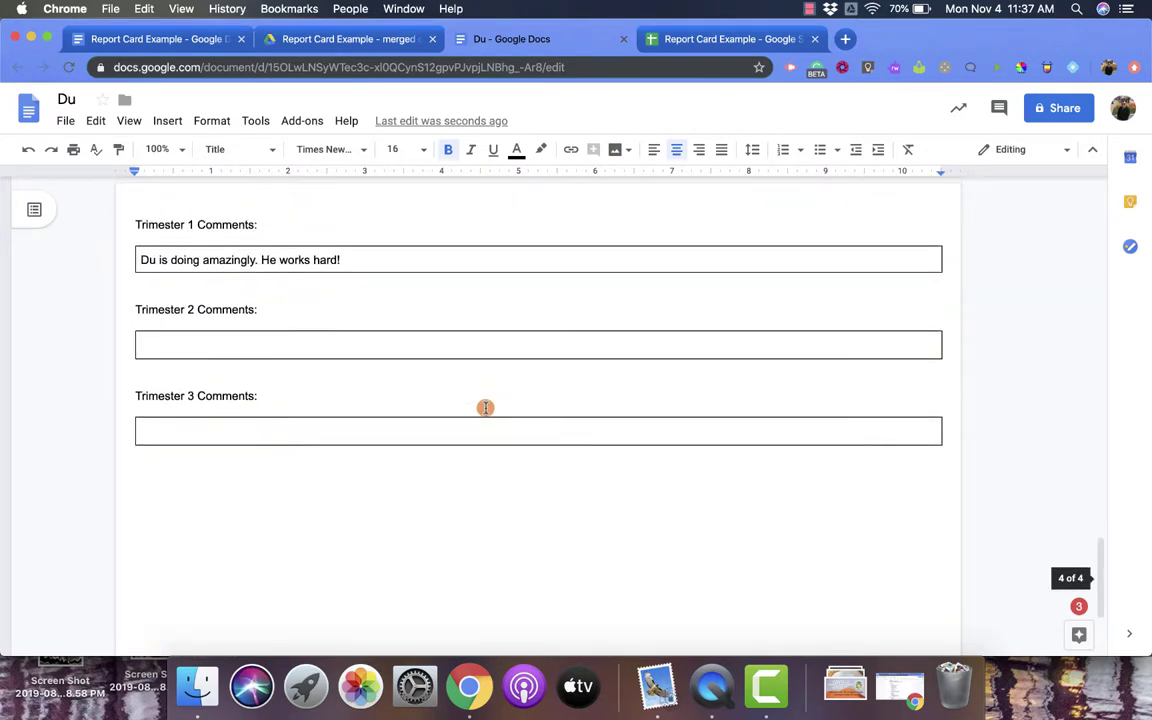